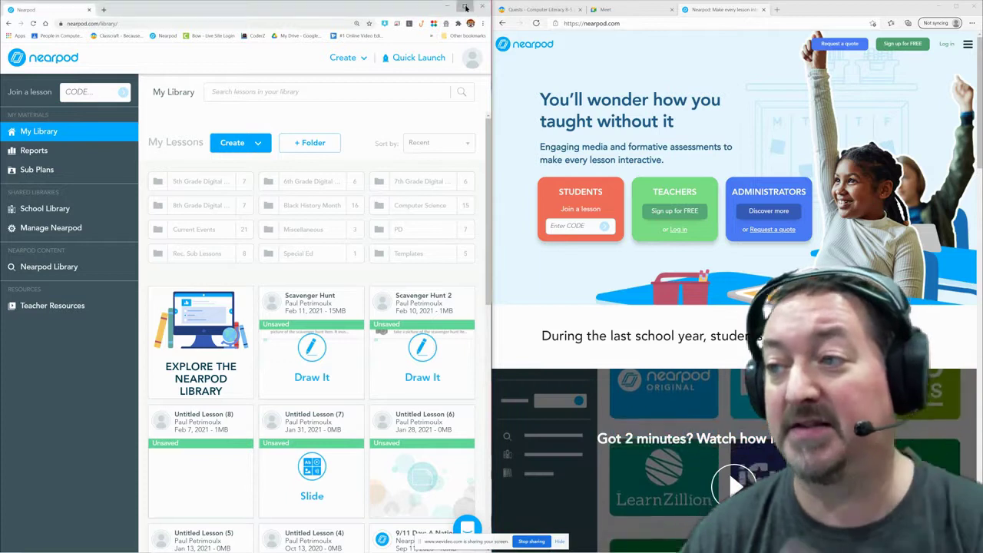
Step: Open Lesson Settings from the profile menu and review the Advanced options for name autofill, notes and resubmitting
click(466, 8)
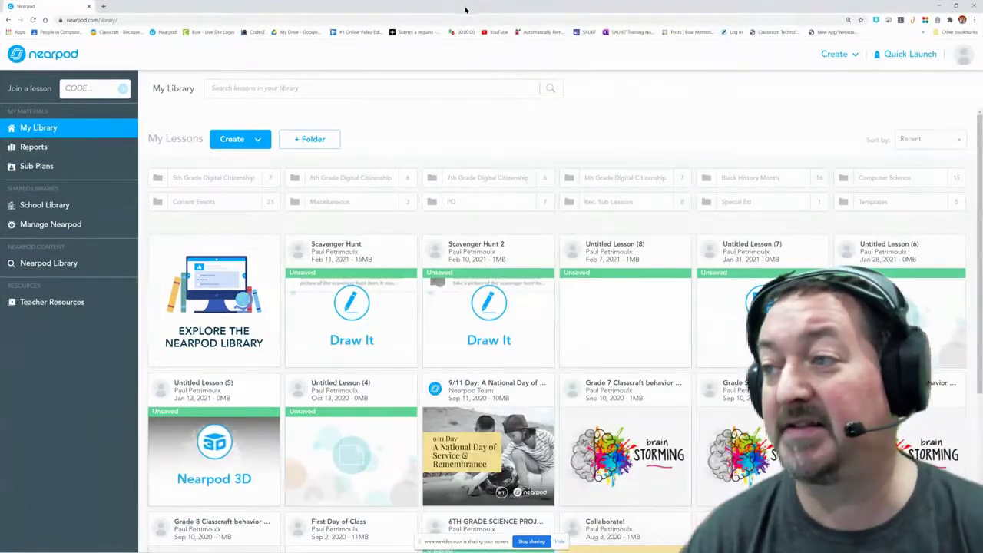
click(964, 54)
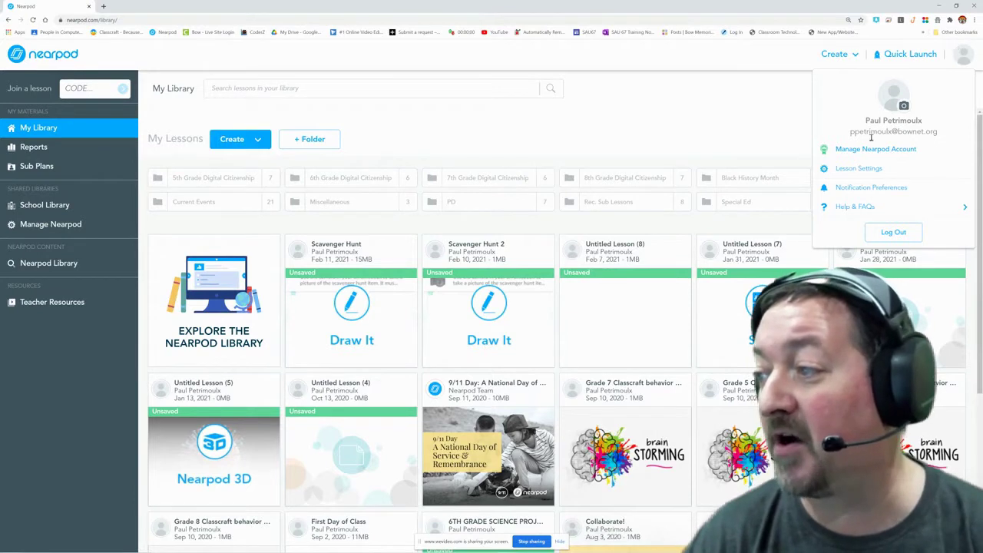
click(849, 169)
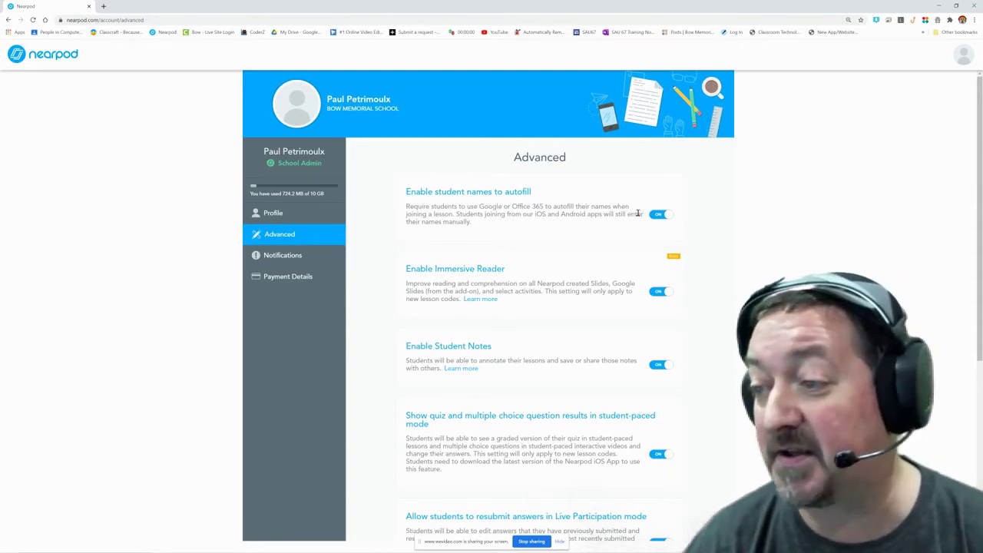
scroll(584, 332, down, 3)
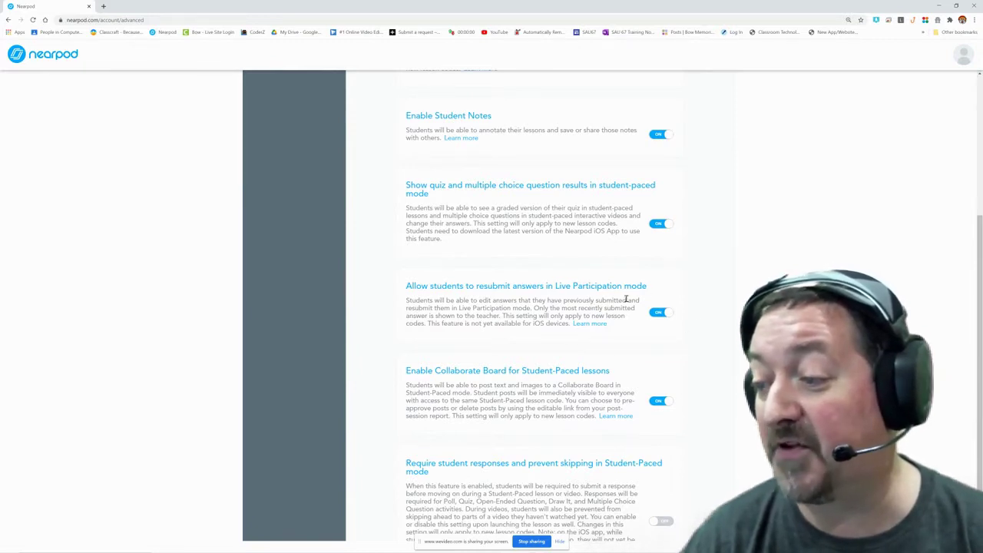
scroll(653, 319, up, 3)
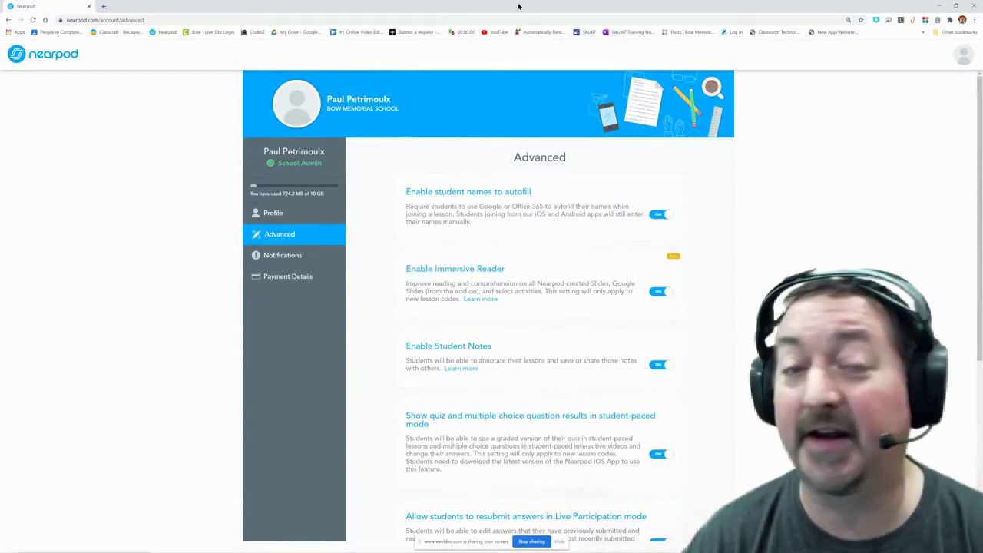
drag(519, 6, 9, 75)
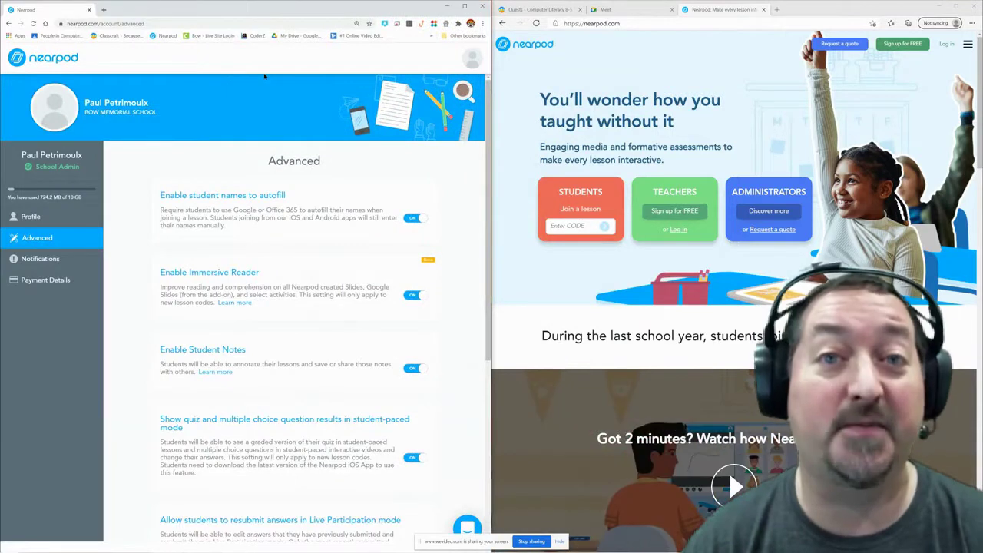
Step: From My Library, open the Black History Month folder and start the Lincoln lesson in Live Participation
click(58, 58)
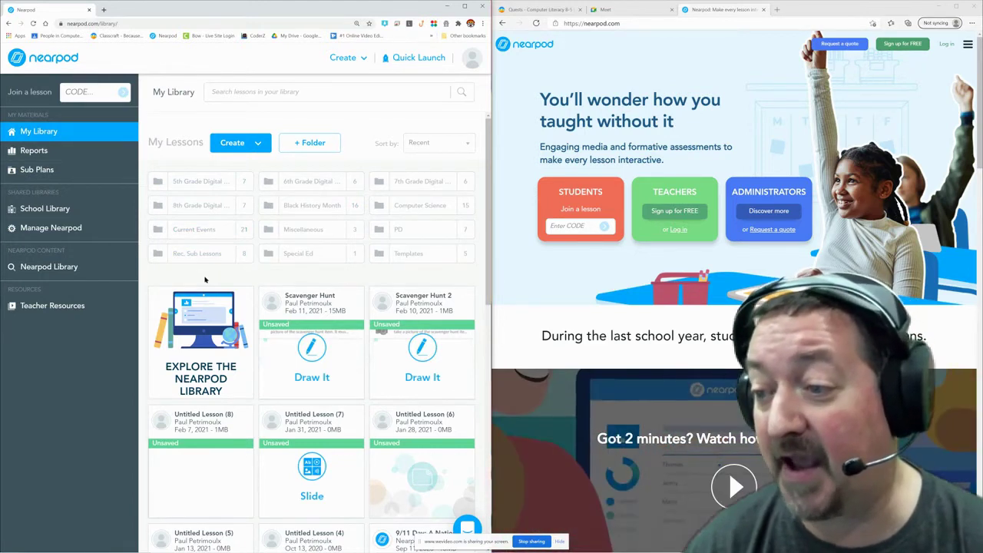
click(314, 206)
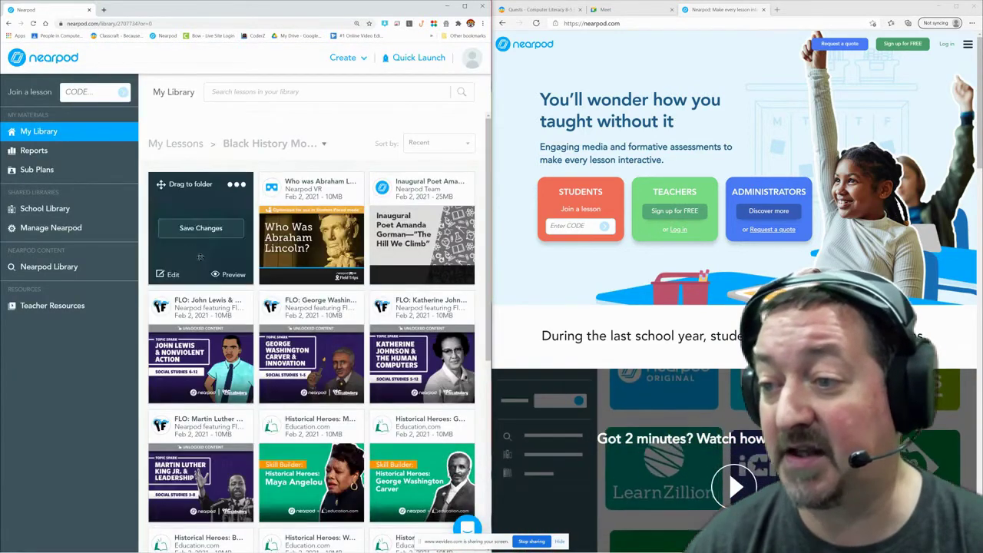
mouse_move(311, 213)
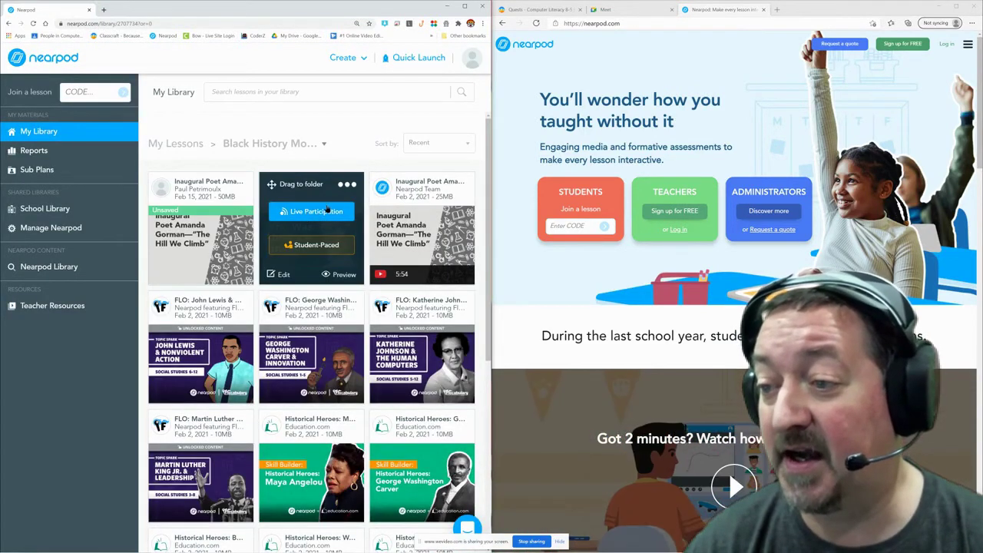
click(321, 212)
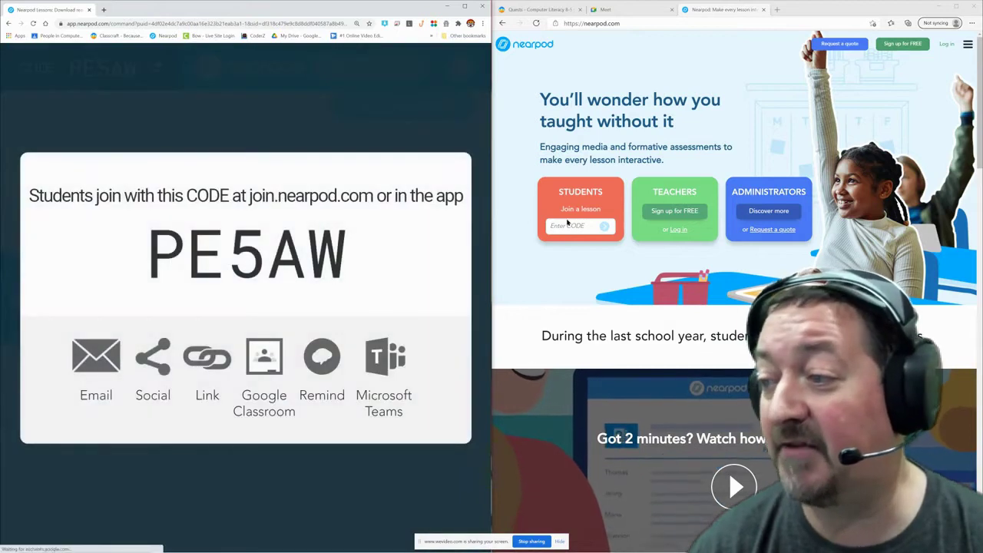
Step: In the second browser, enter join code PE5AW in the Students field and submit it
click(570, 224)
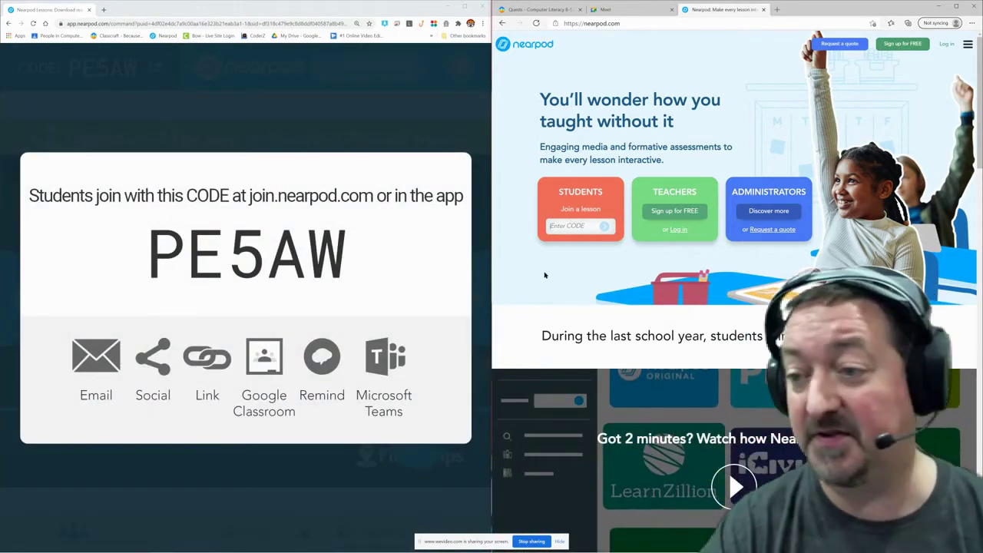
text(pe5aw)
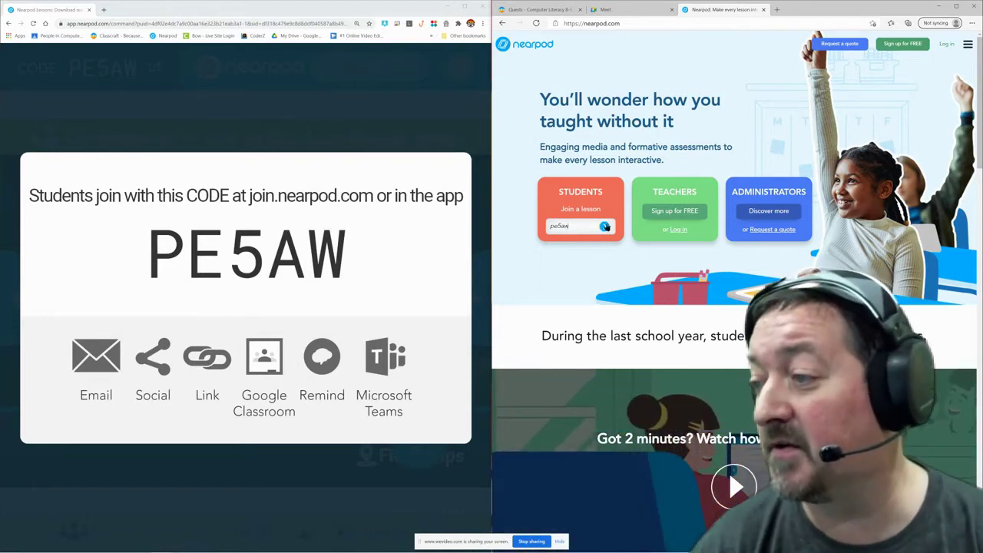
click(604, 227)
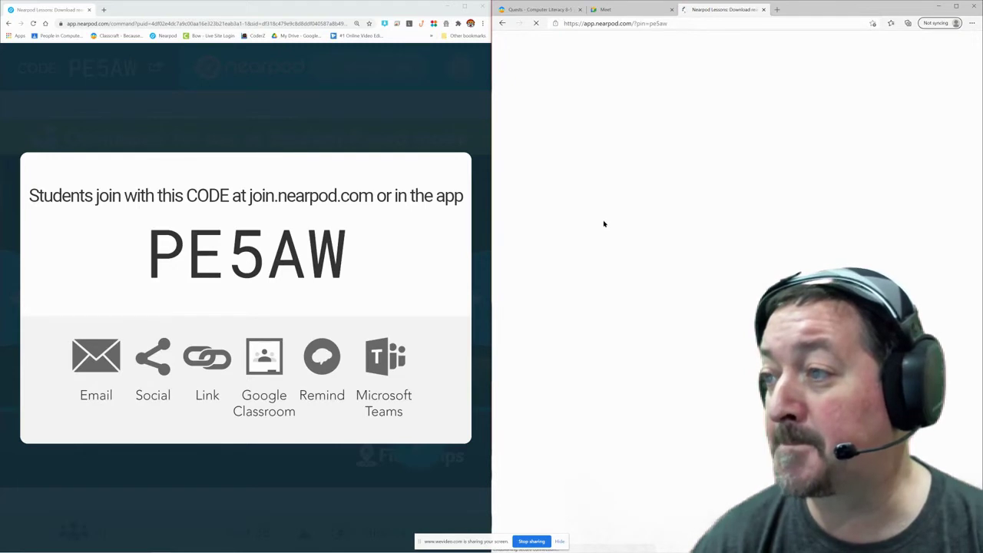
Step: Close the Meet tab, then log in with Google as the student account and confirm
click(672, 9)
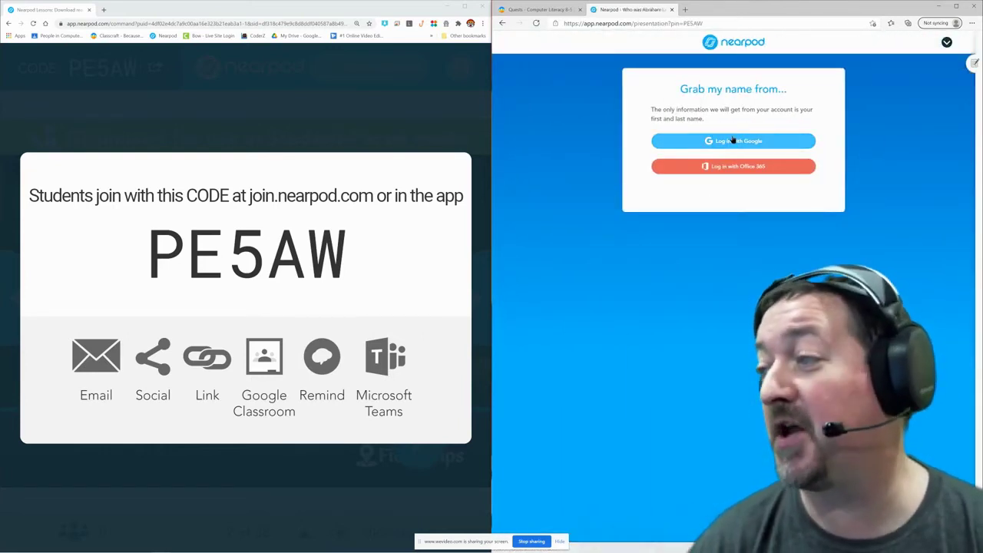
key(ctrl+0)
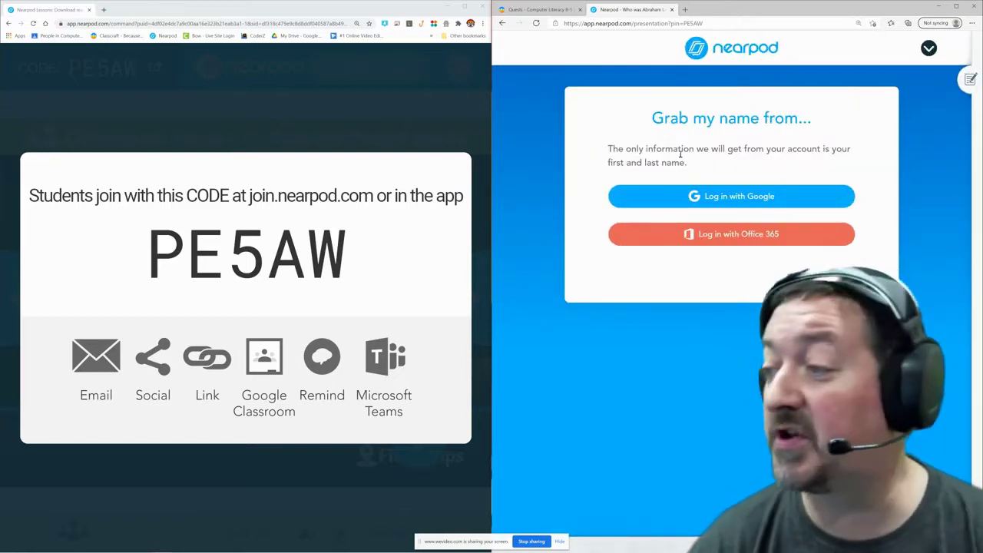
click(742, 194)
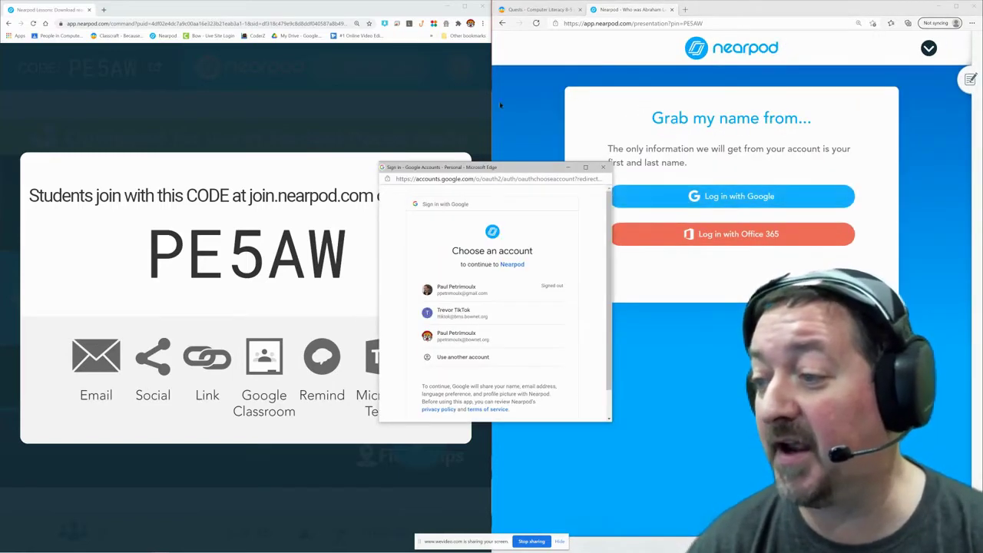
drag(483, 169, 527, 119)
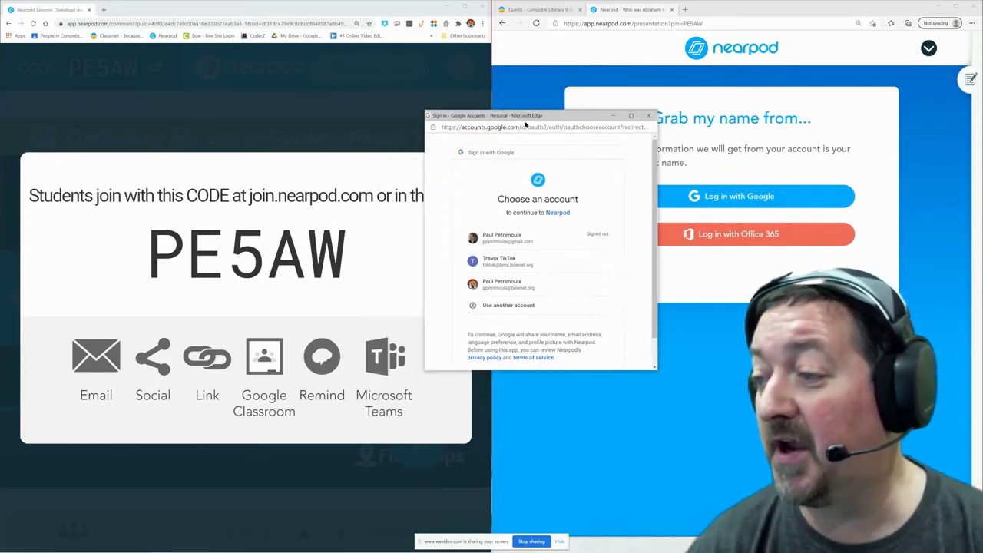
click(507, 260)
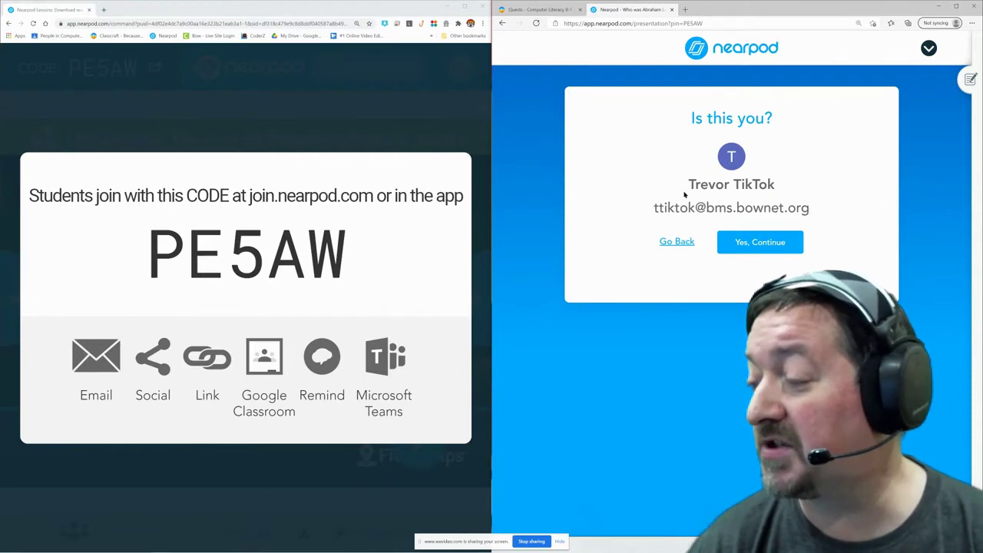
click(760, 241)
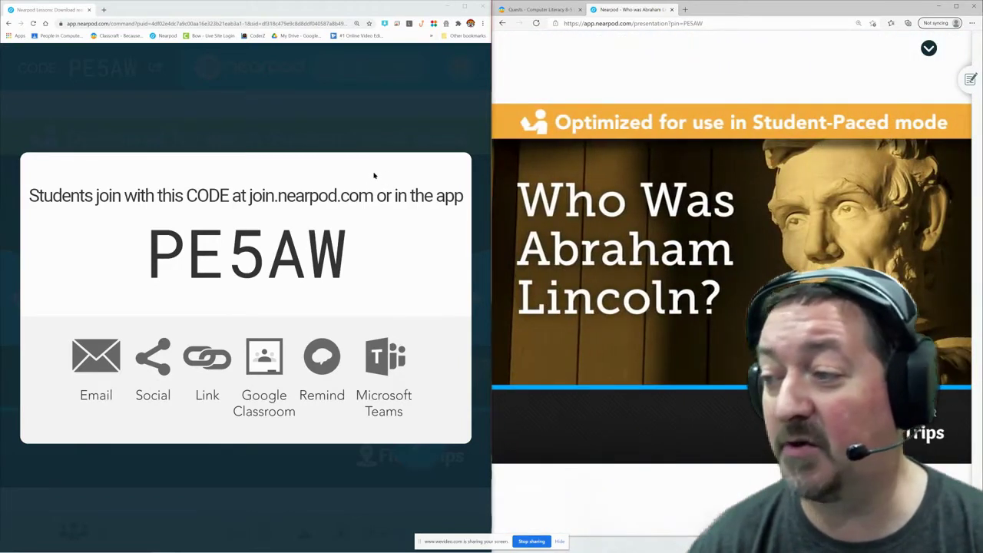
Step: Dismiss the join code and advance the teacher's lesson to the slide 6 drawing question
click(374, 176)
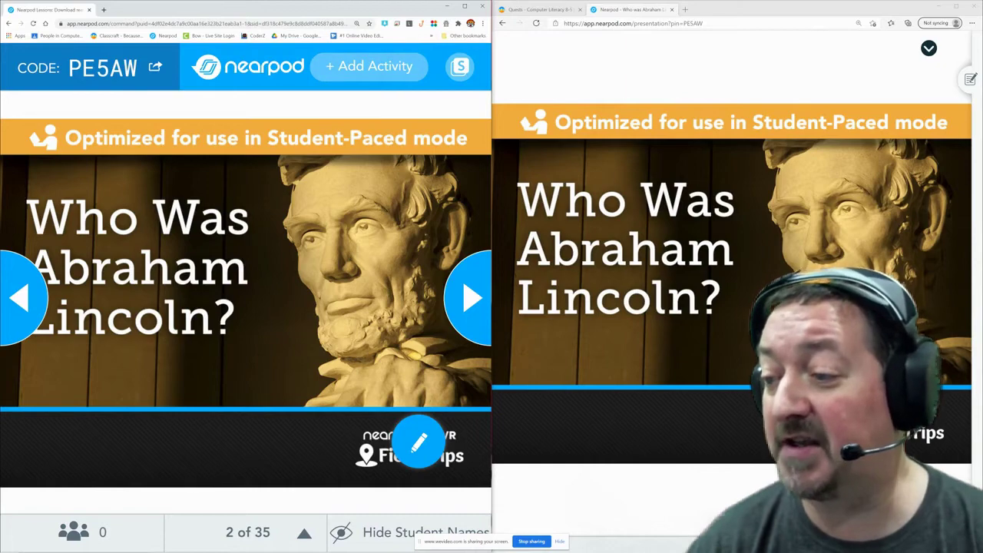
click(469, 298)
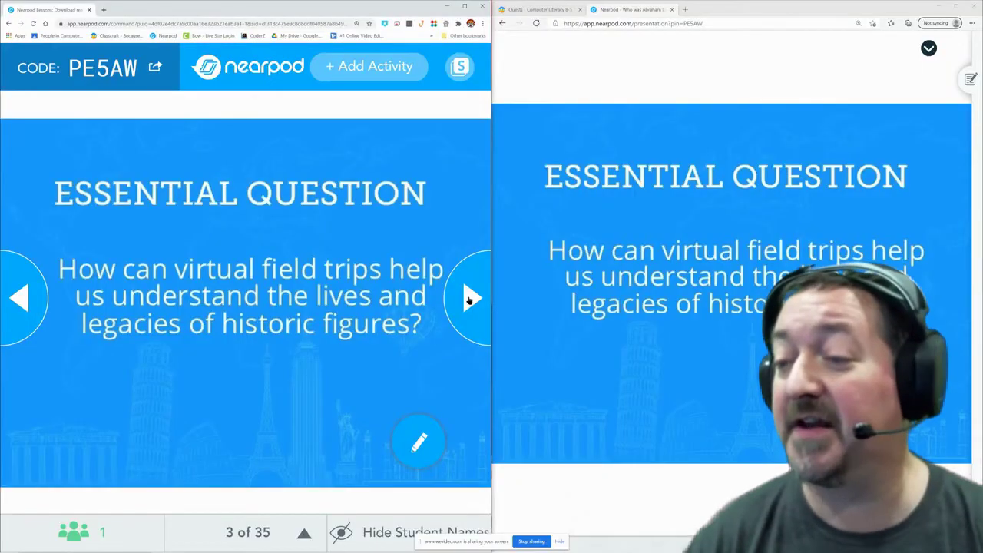
click(470, 299)
click(469, 298)
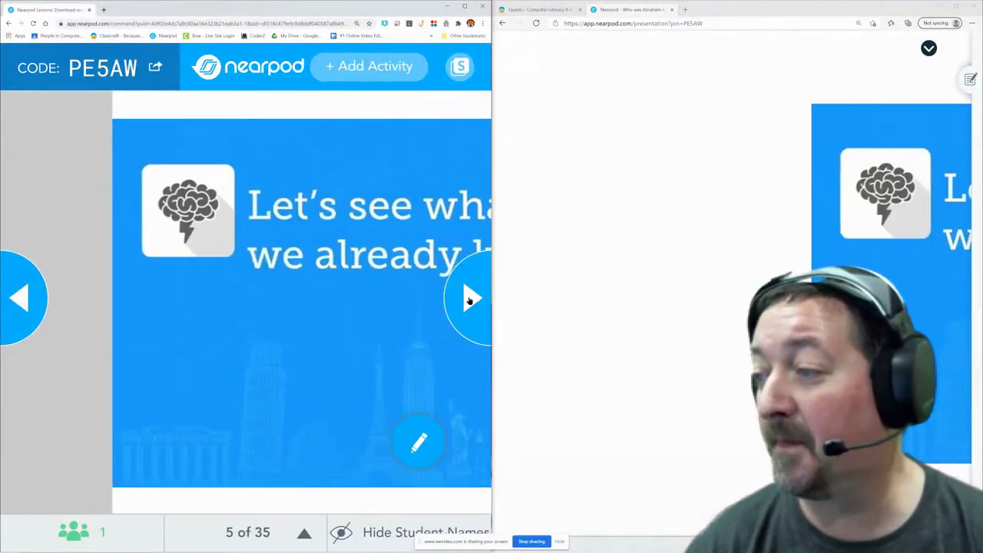
click(470, 300)
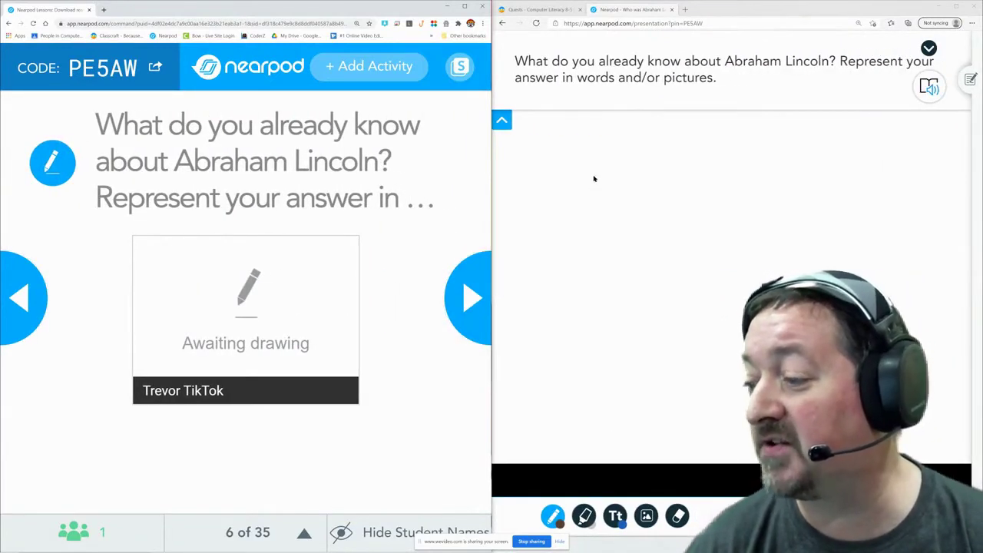
Step: On the student canvas, hand-write XYZ with a word beneath and submit the drawing
drag(608, 146, 552, 199)
drag(557, 150, 613, 213)
mouse_move(635, 144)
mouse_down()
mouse_move(666, 182)
mouse_move(652, 218)
mouse_up()
drag(692, 151, 786, 200)
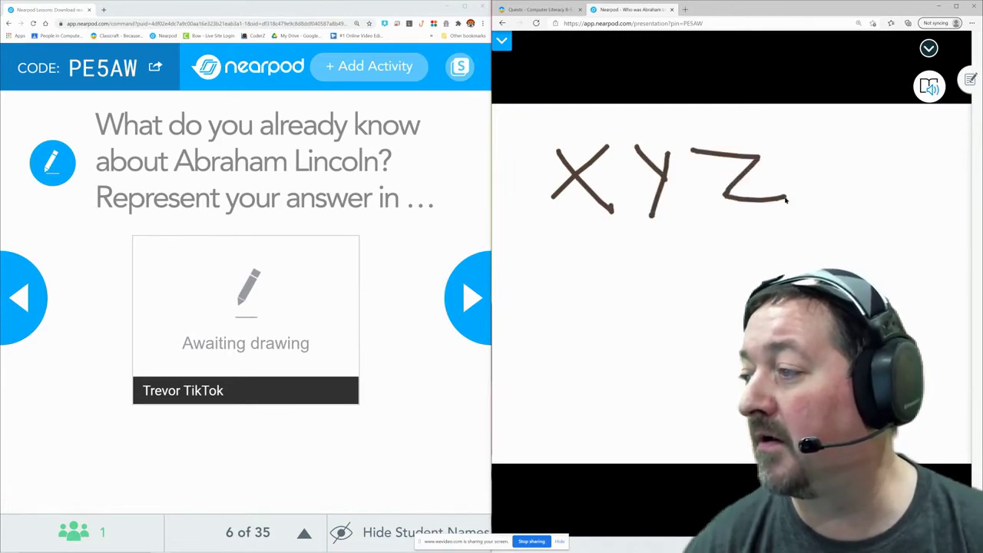
mouse_move(629, 267)
mouse_down()
mouse_move(635, 327)
mouse_move(555, 339)
mouse_up()
mouse_move(638, 332)
mouse_down()
mouse_move(645, 312)
mouse_move(676, 335)
mouse_move(666, 309)
mouse_move(723, 308)
mouse_up()
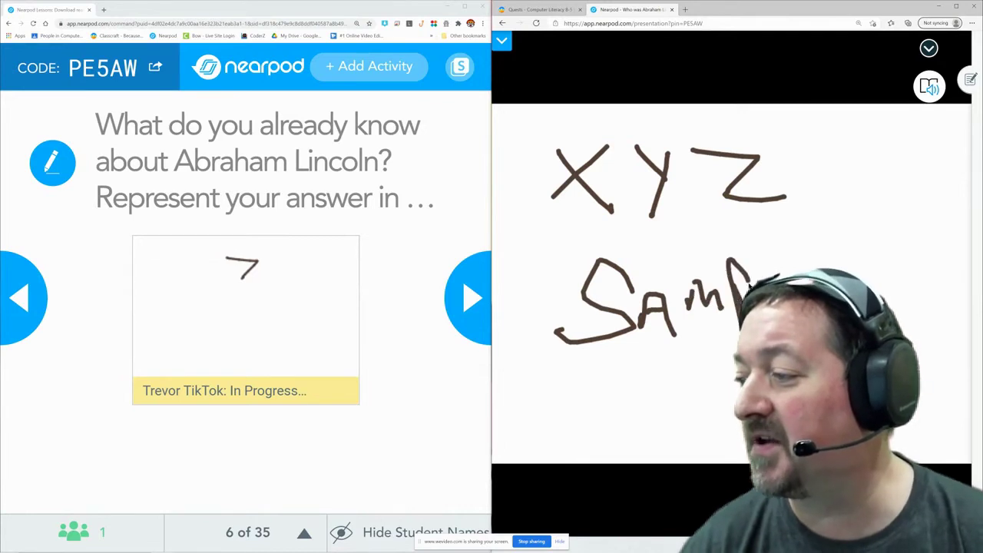
drag(775, 232, 781, 281)
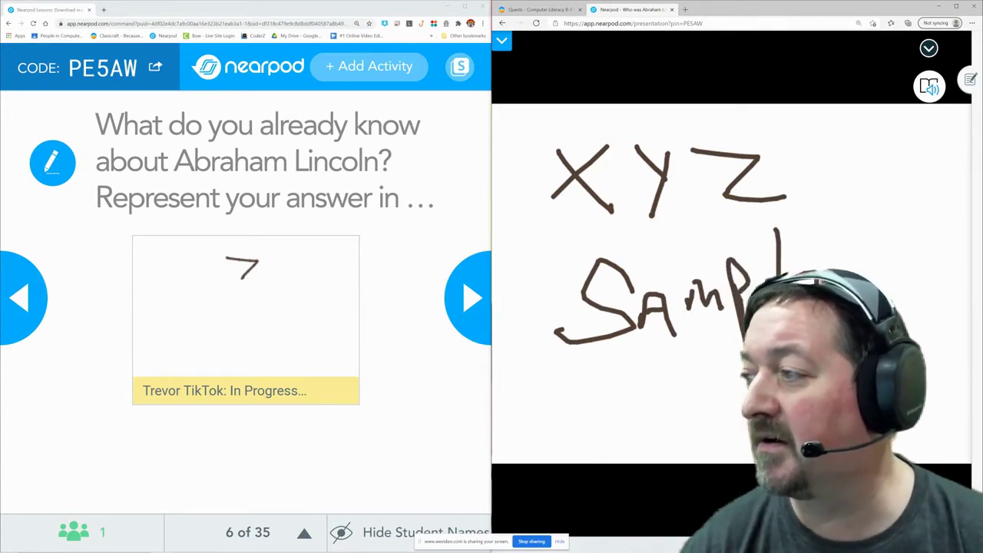
click(922, 517)
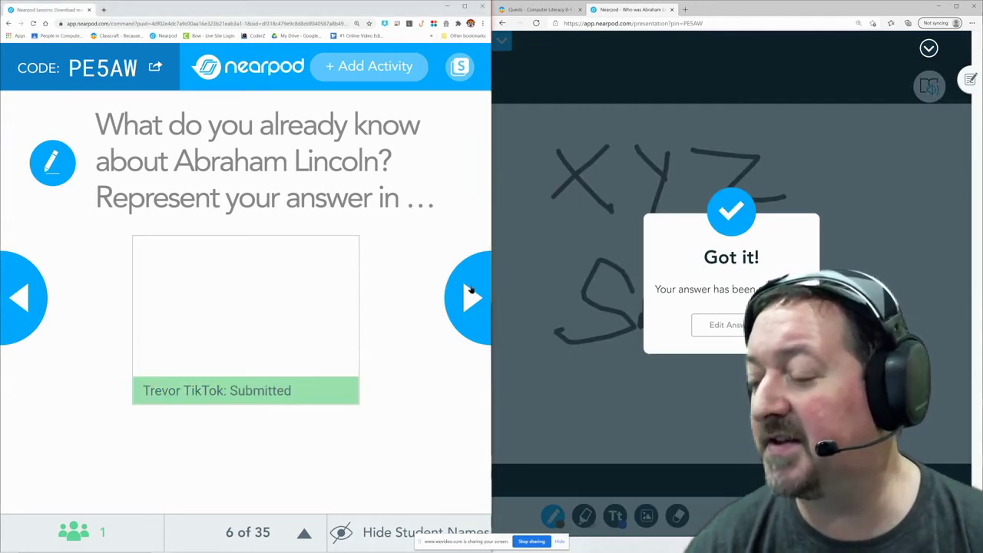
click(472, 297)
Step: Advance the lesson past the Early Life and Virtual Field Trip slides to the Fill in the chart slide
click(471, 296)
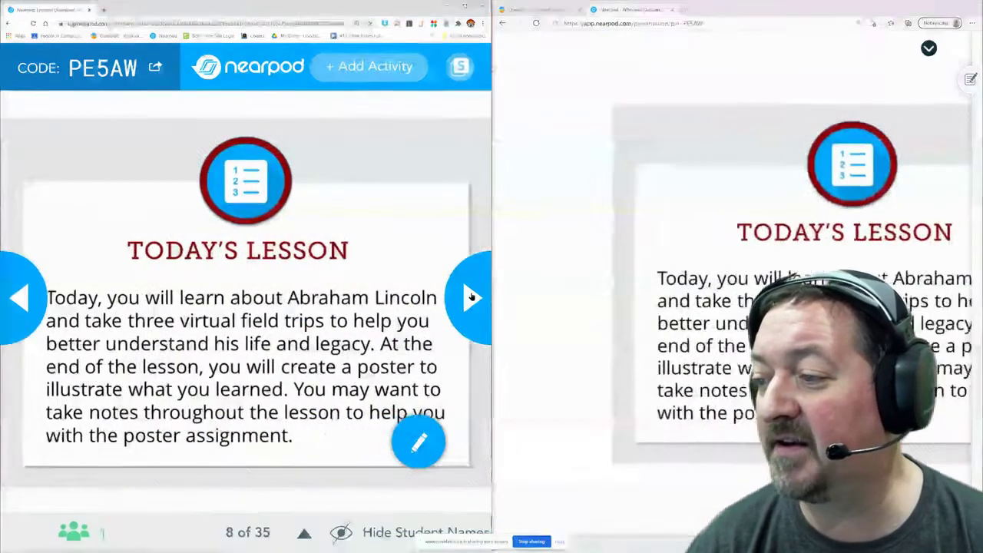
click(471, 297)
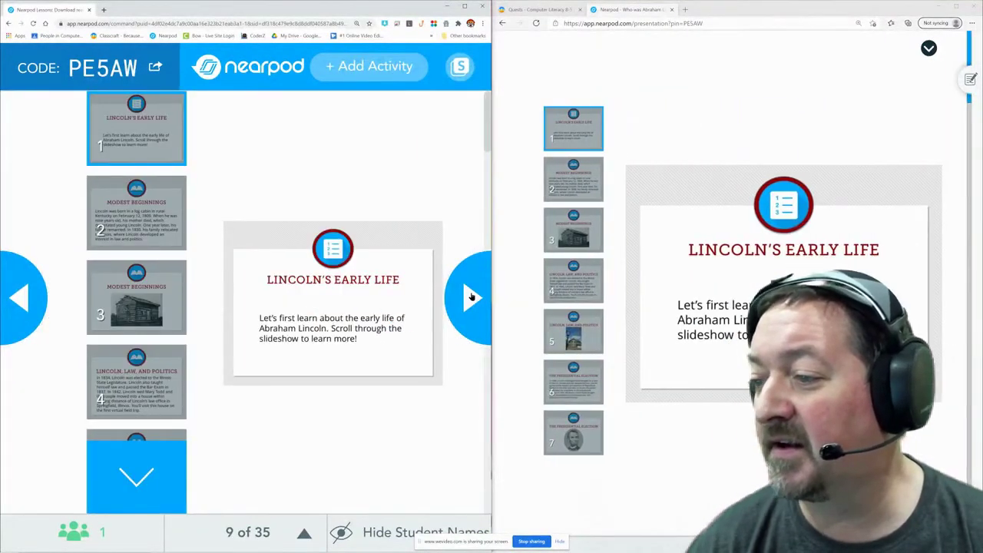
click(471, 297)
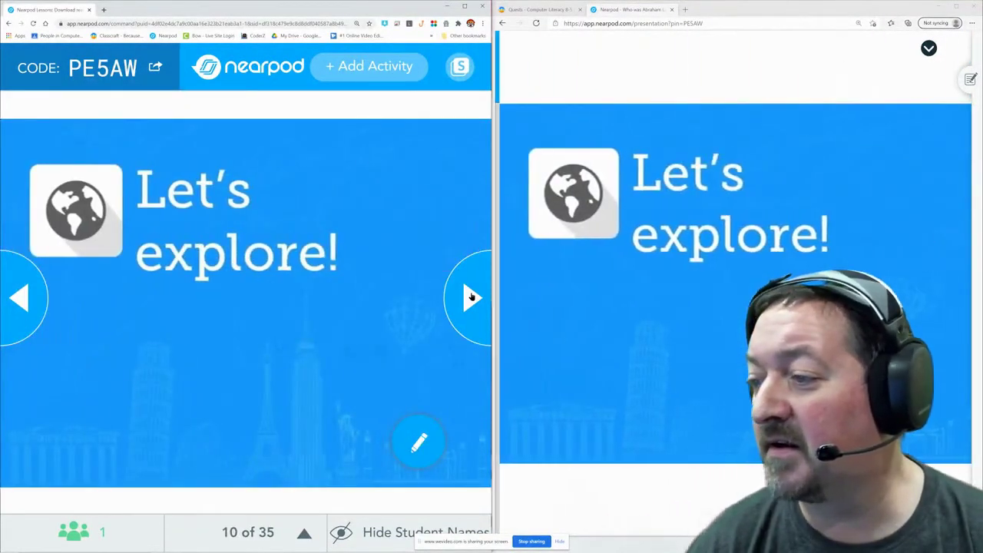
click(472, 296)
click(471, 297)
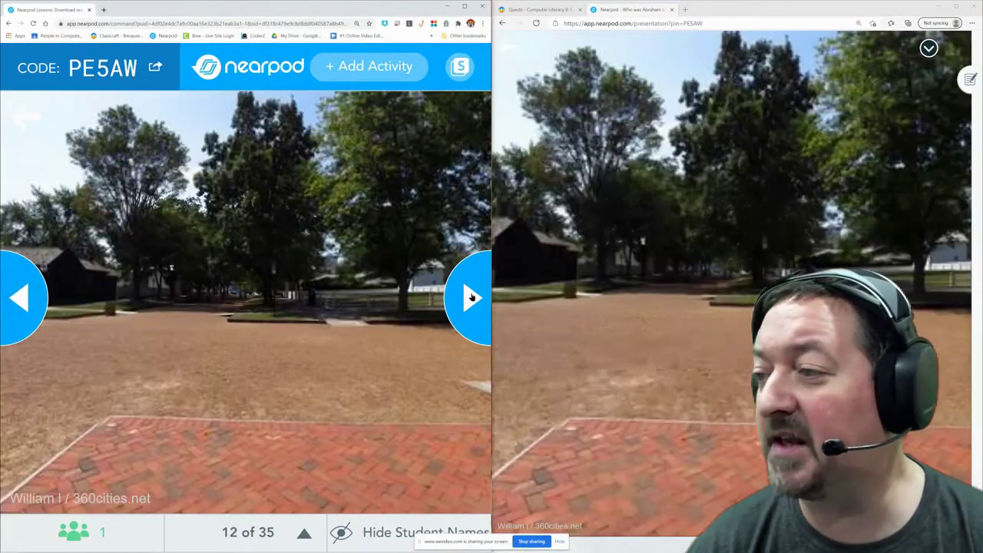
click(472, 297)
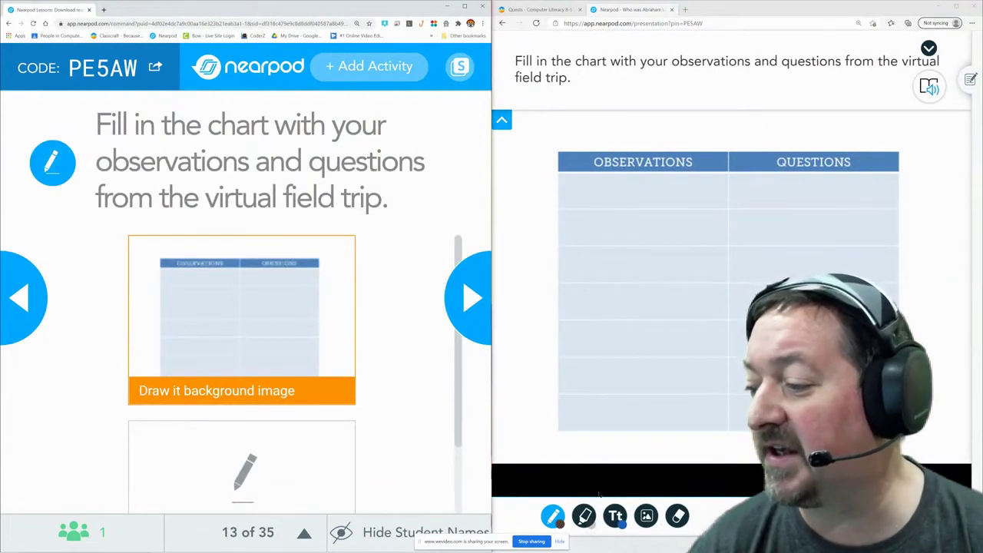
Step: Add an 'answer here' text box in the Observations column, then close the teacher's window
click(614, 515)
click(587, 199)
drag(586, 199, 563, 176)
drag(703, 283, 729, 214)
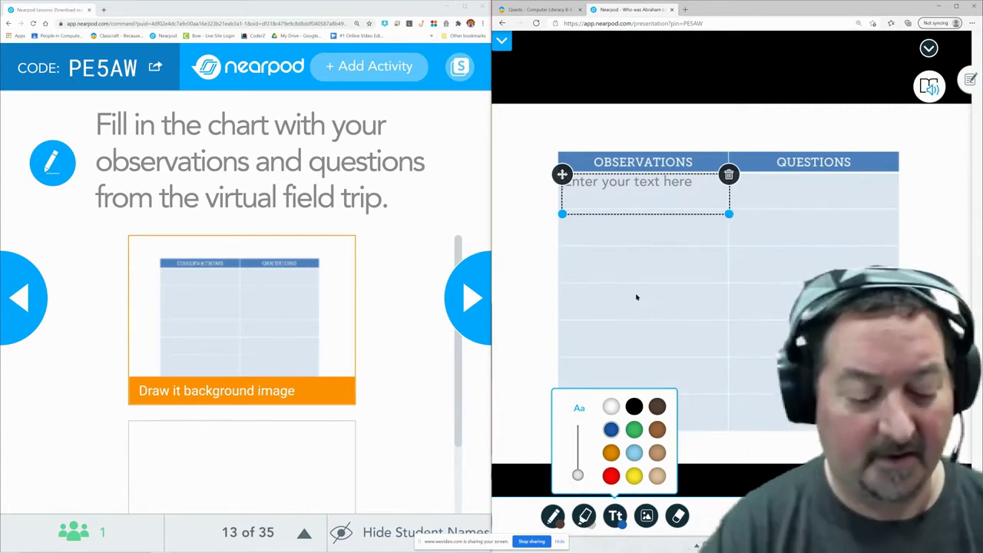
text(answer here)
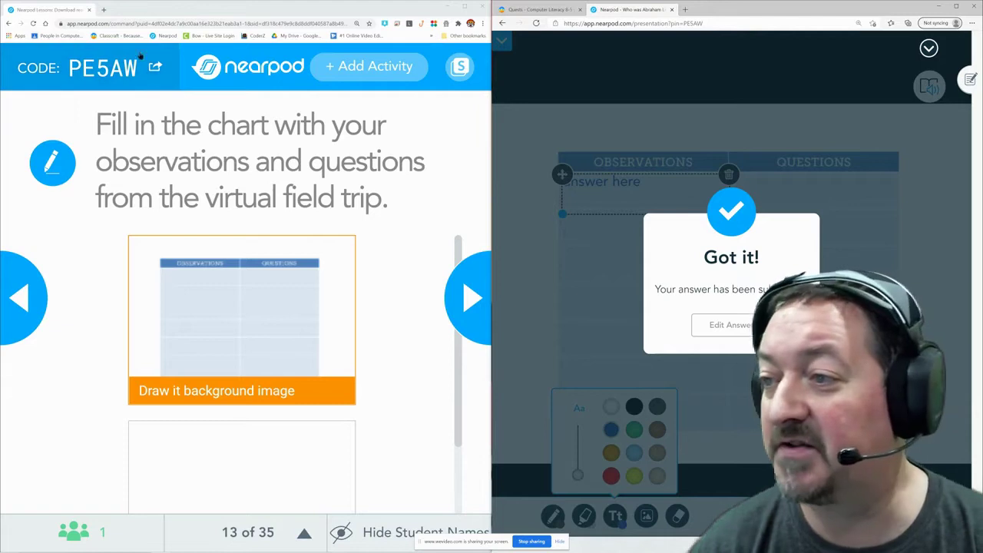
click(89, 10)
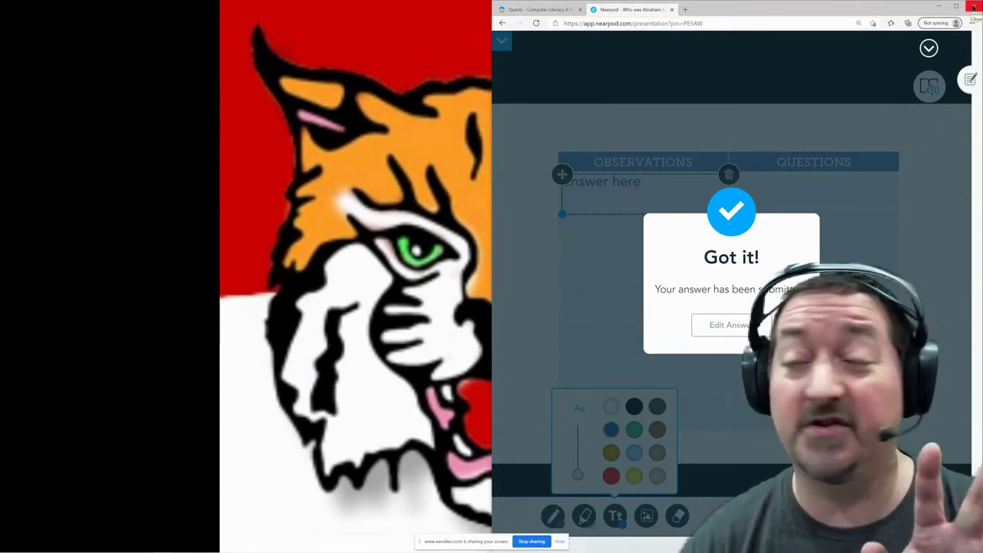
Step: Close the student's lesson tab and load nearpod.com in a new separate browser window
click(671, 9)
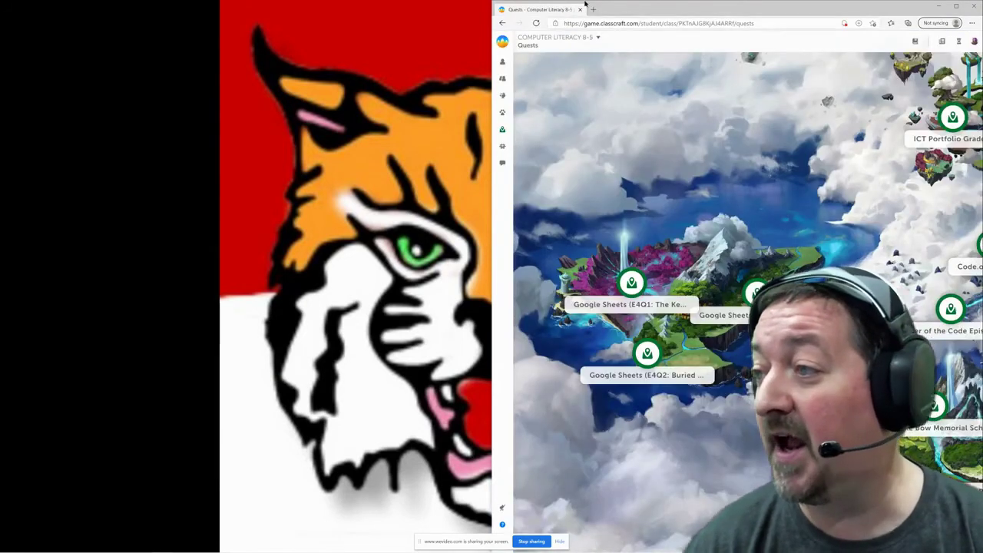
click(593, 9)
drag(593, 10, 5, 91)
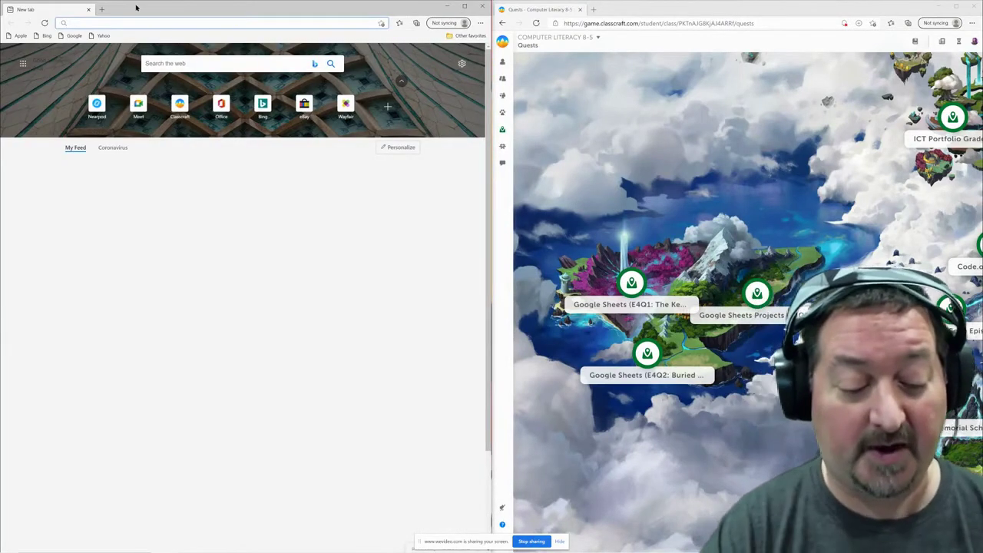
text(nearpod)
key(Return)
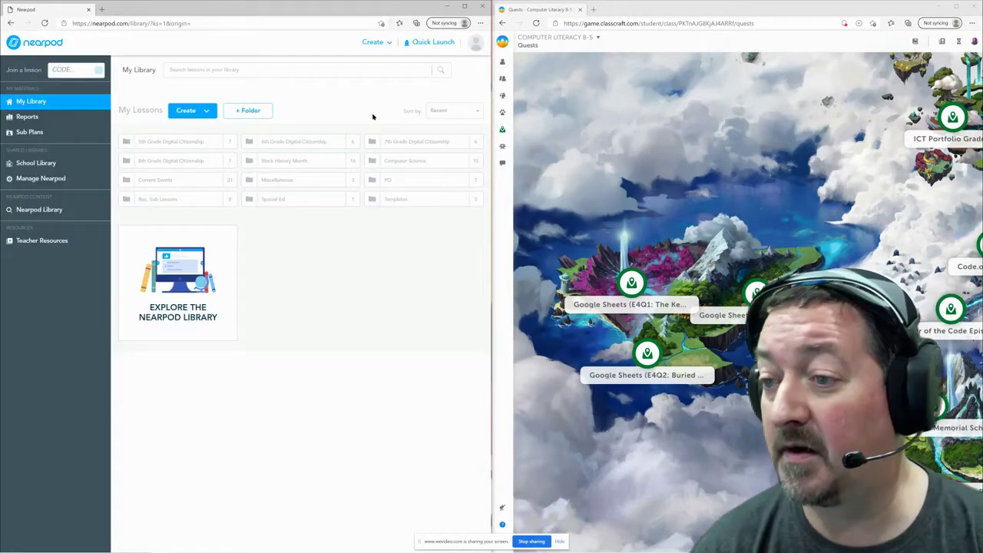
Step: From the Black History Month folder, choose Live Participation for the Lincoln lesson and resume the active session
click(286, 162)
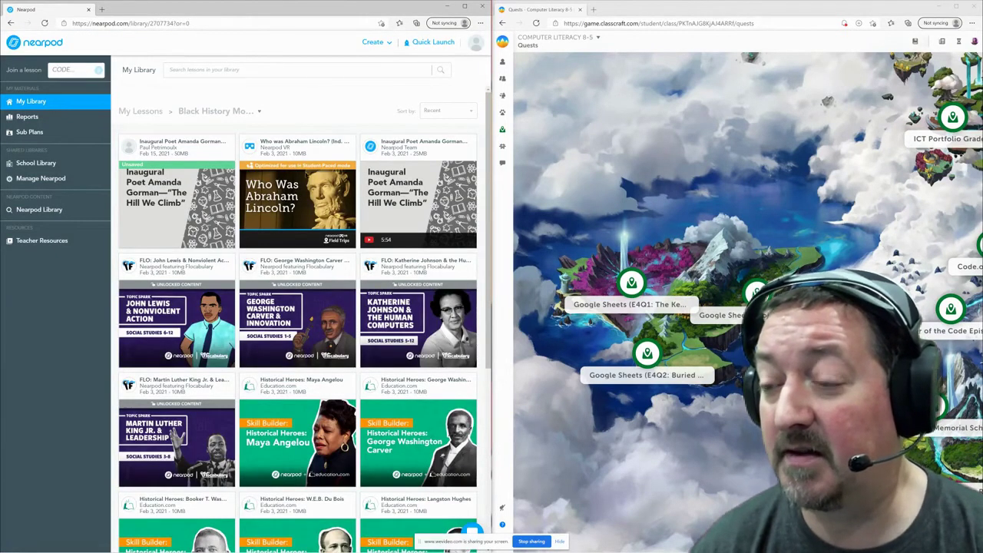
mouse_move(304, 157)
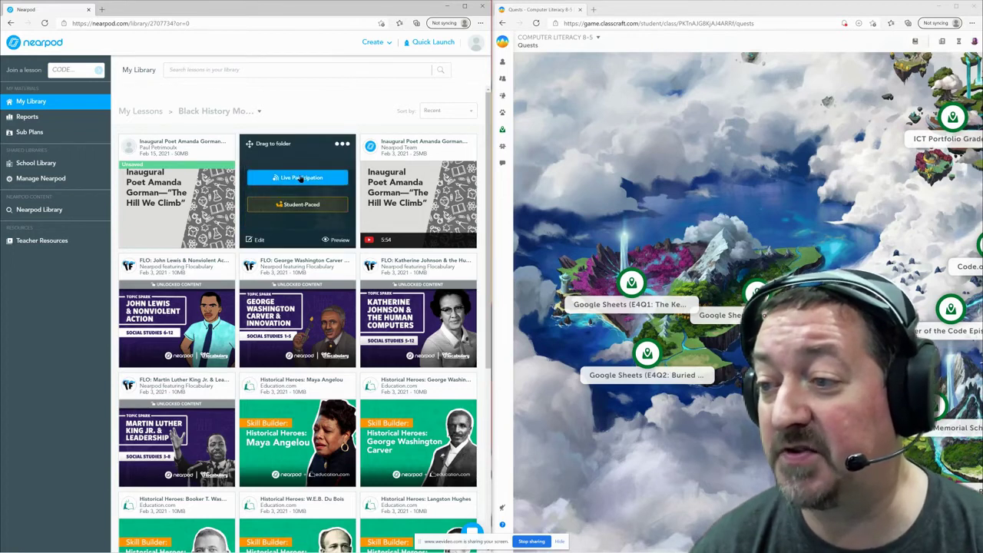
click(301, 178)
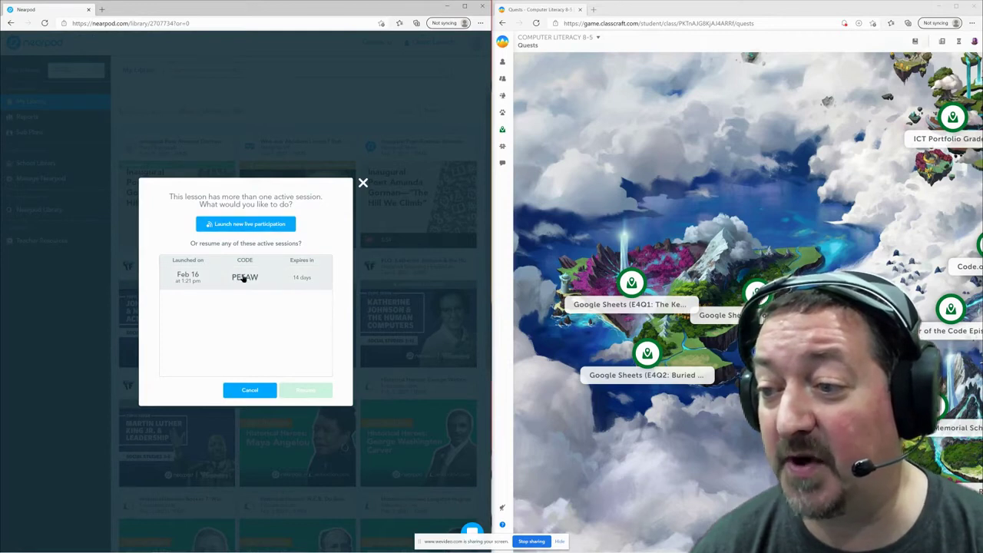
click(243, 278)
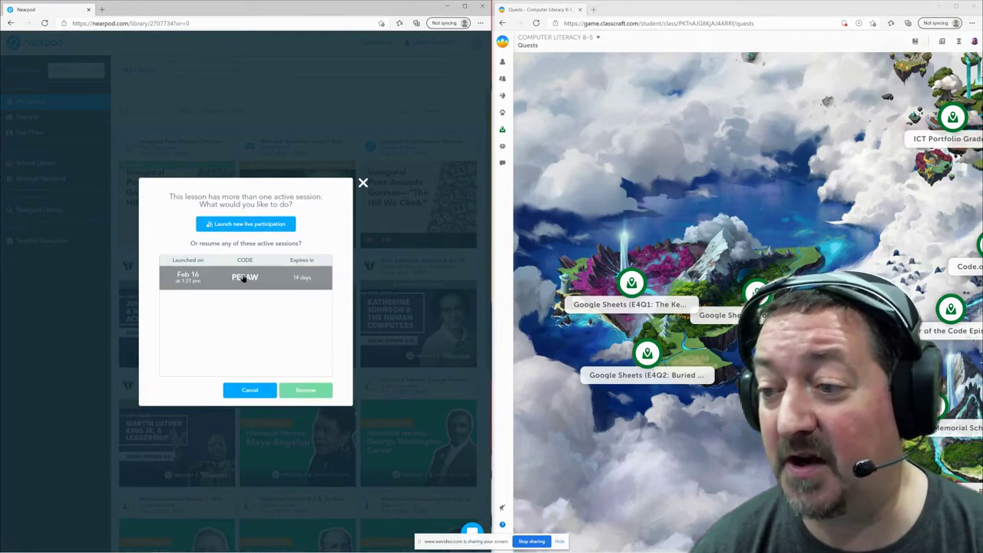
click(306, 390)
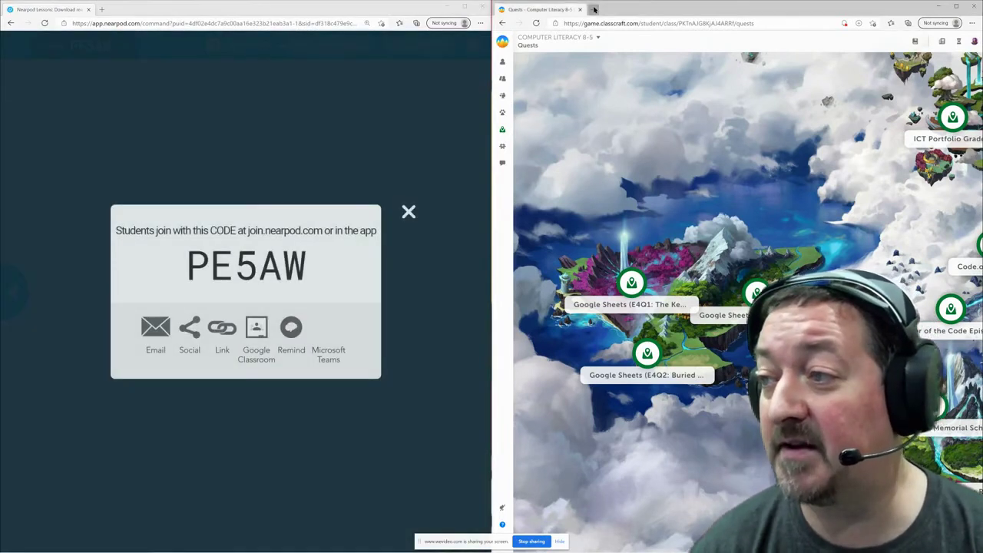
Step: In the second window, load nearpod.com in a new tab and log out of the teacher account
click(593, 9)
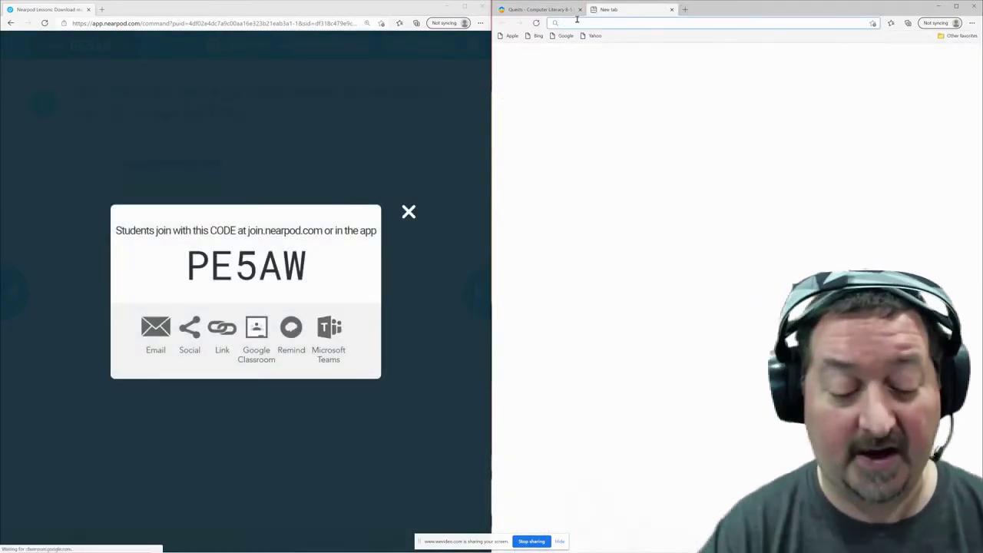
text(nearpod)
key(Return)
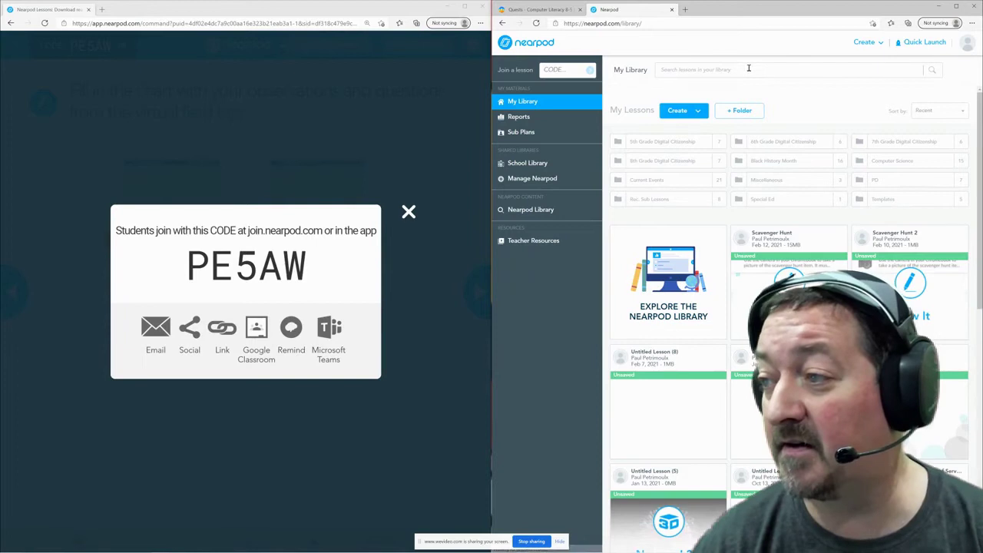
click(967, 43)
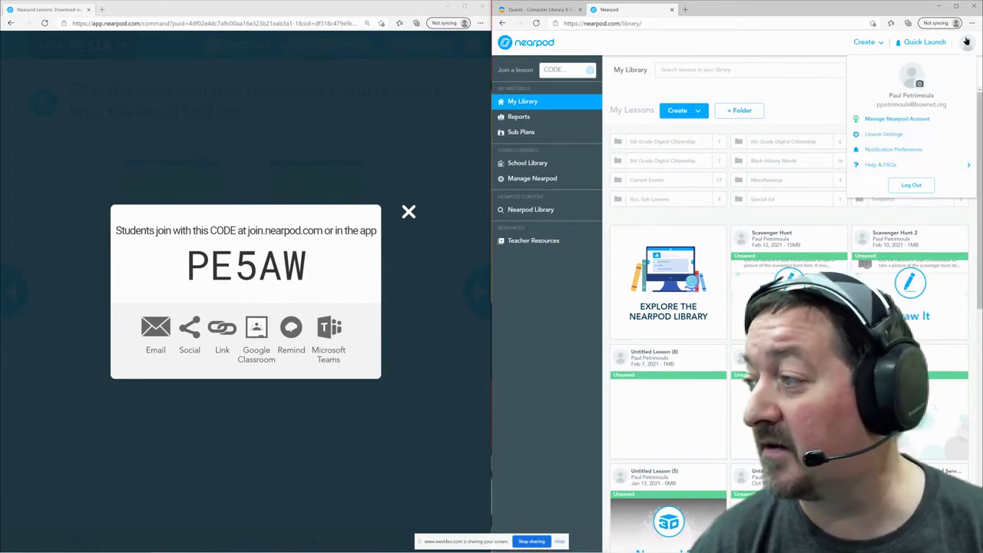
click(912, 185)
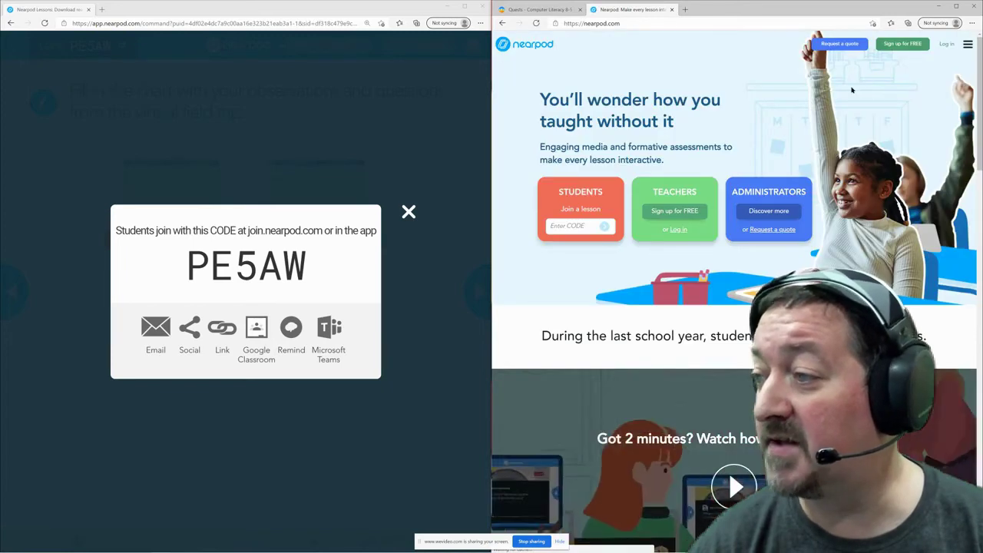
Step: Join the live lesson as a student with code pe5aw
click(592, 226)
text(pe)
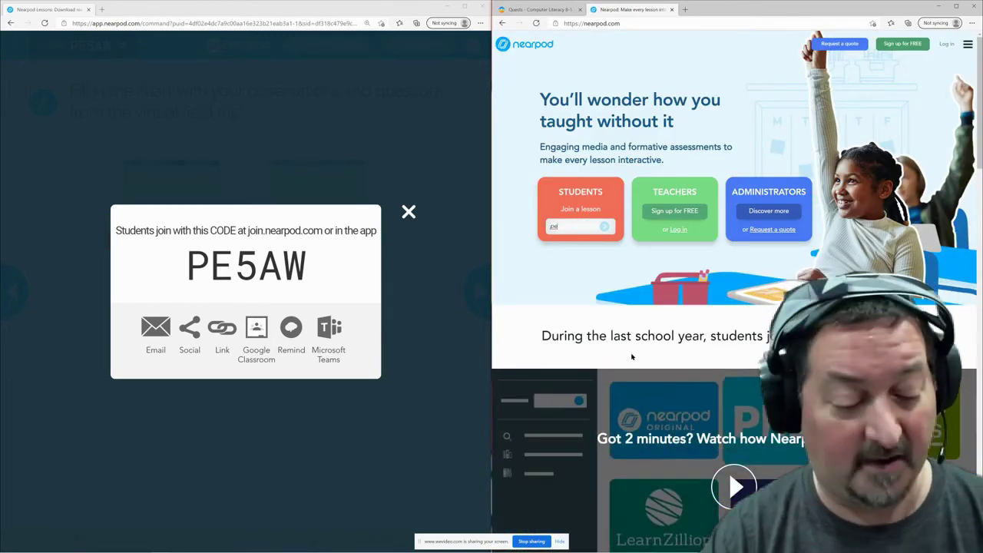
text(5aw)
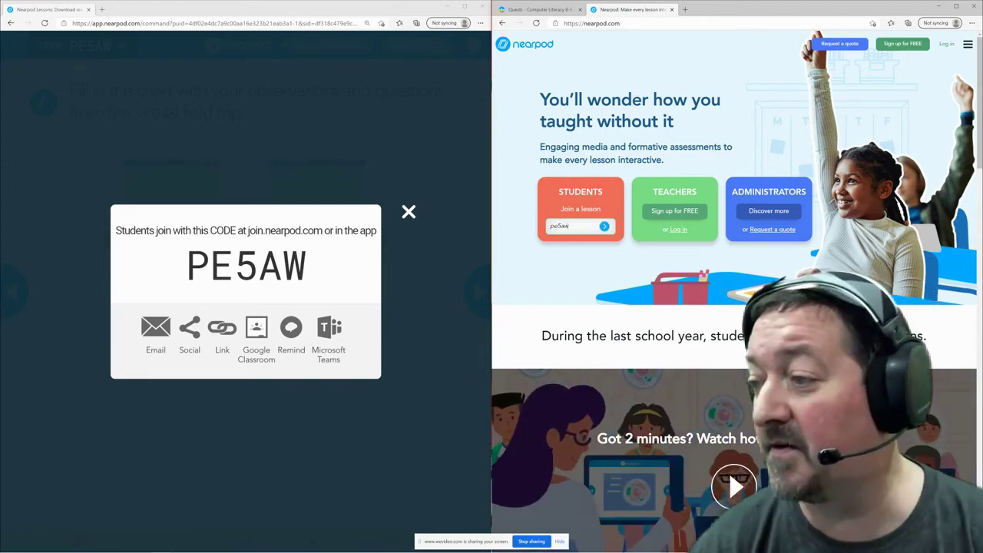
click(604, 227)
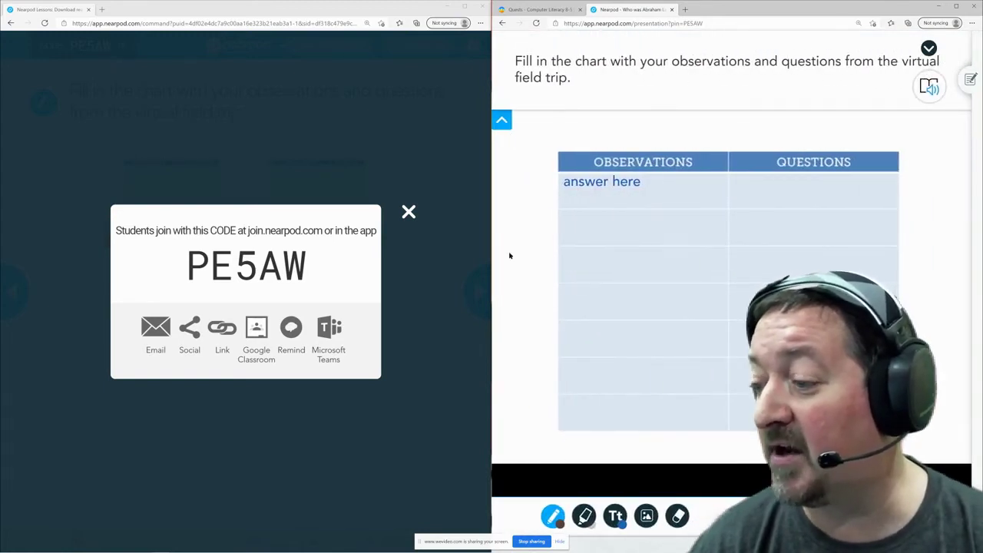
Step: Add a trial text box on the student's chart, erase it, then close the teacher's join-code window
click(650, 183)
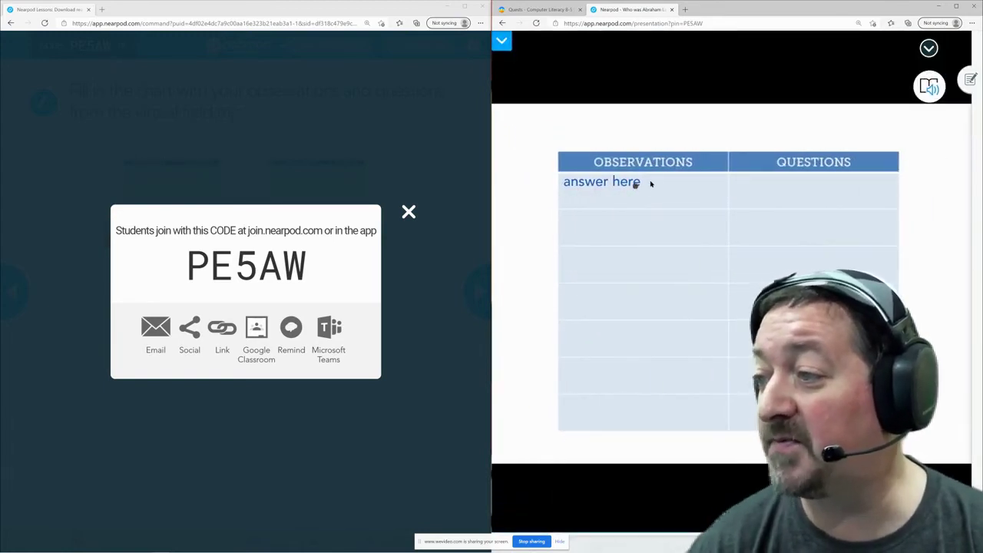
click(615, 522)
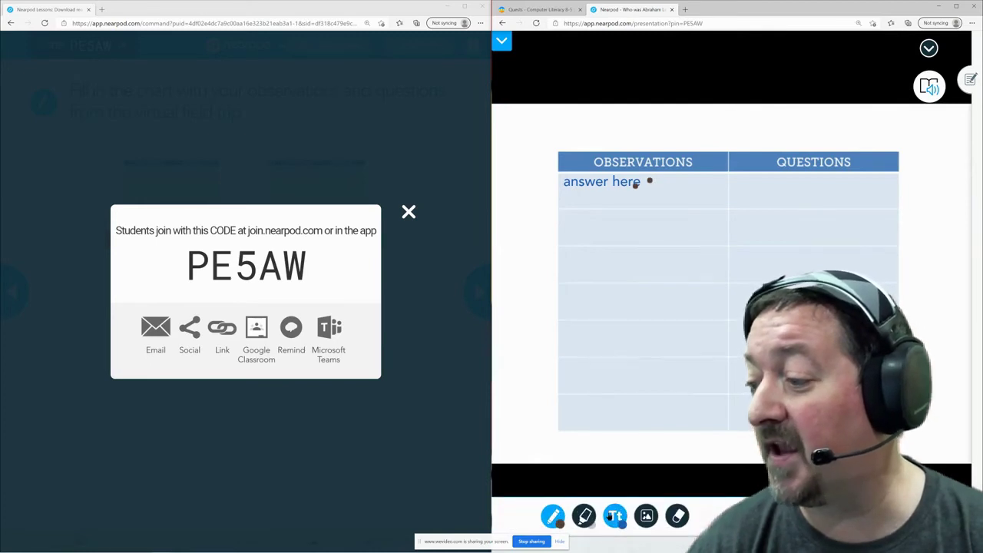
click(586, 197)
drag(586, 197, 570, 246)
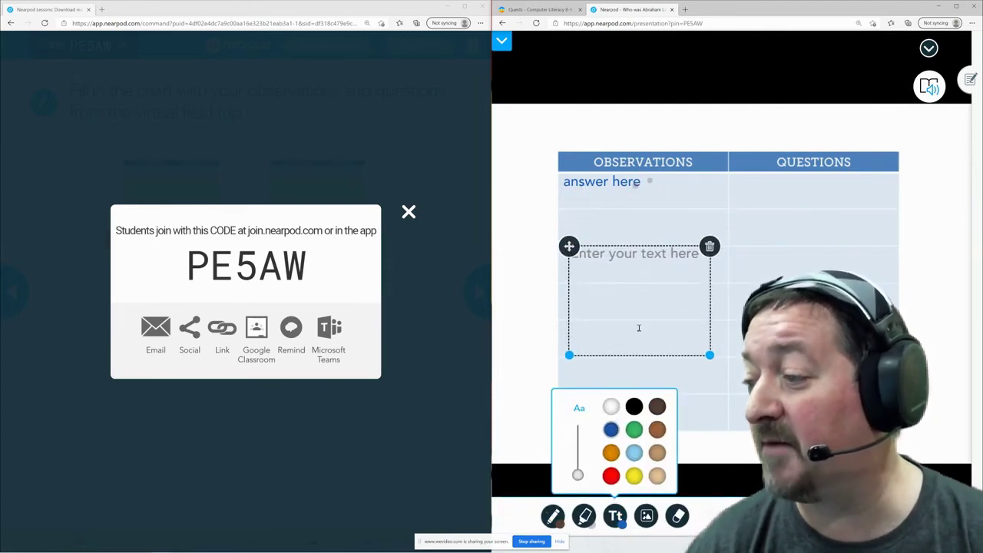
drag(710, 355, 725, 277)
click(678, 515)
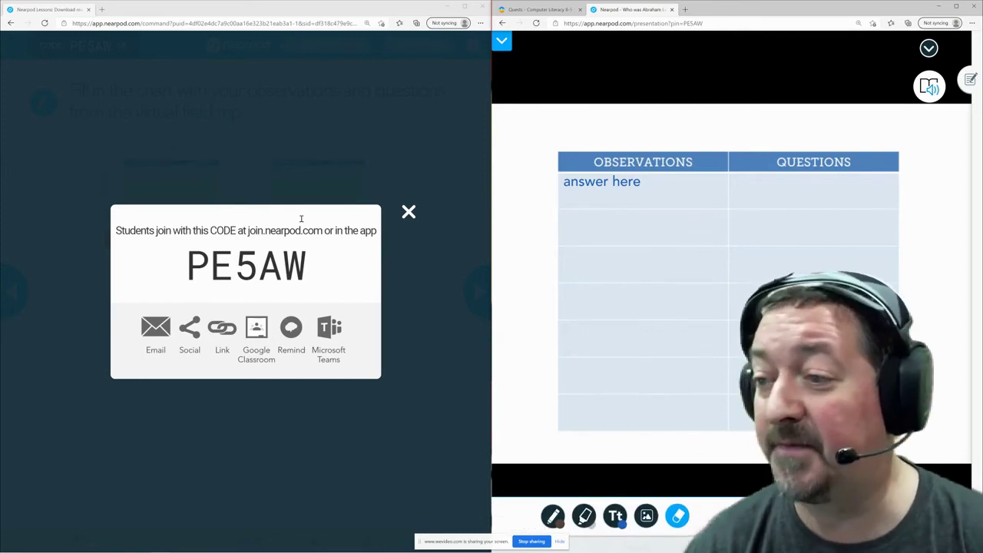
click(408, 212)
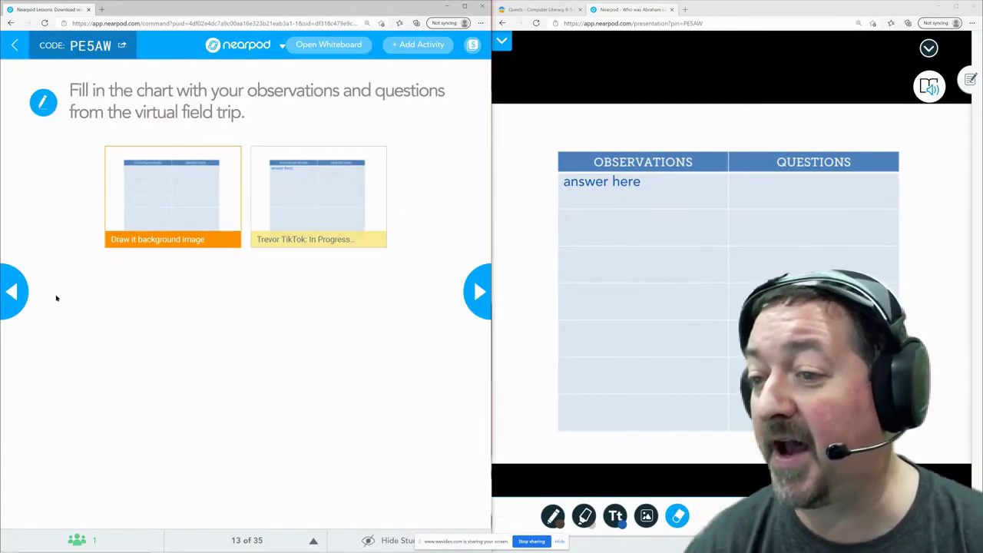
Step: Step the teacher view back seven slides to slide 6 of 35, the Lincoln question
click(12, 292)
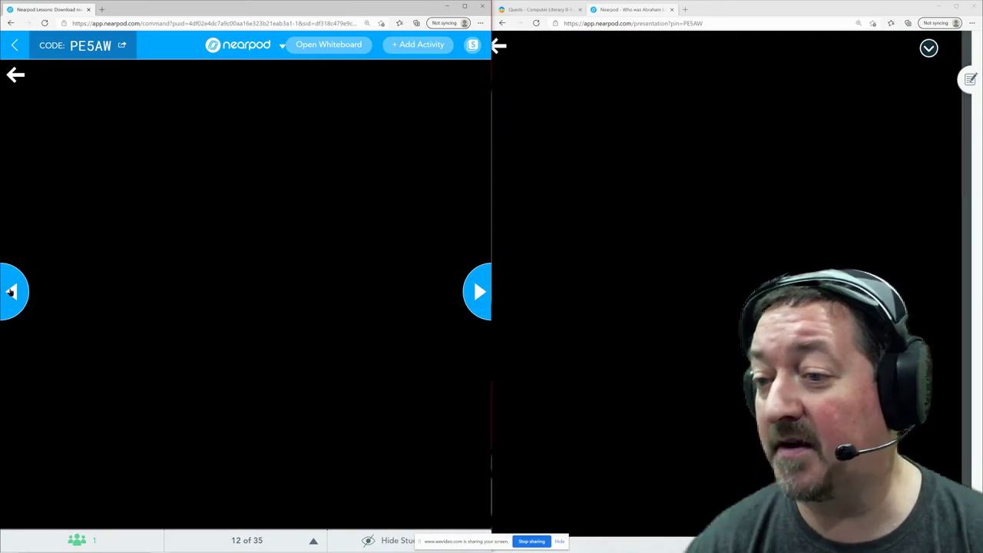
click(12, 292)
click(12, 292)
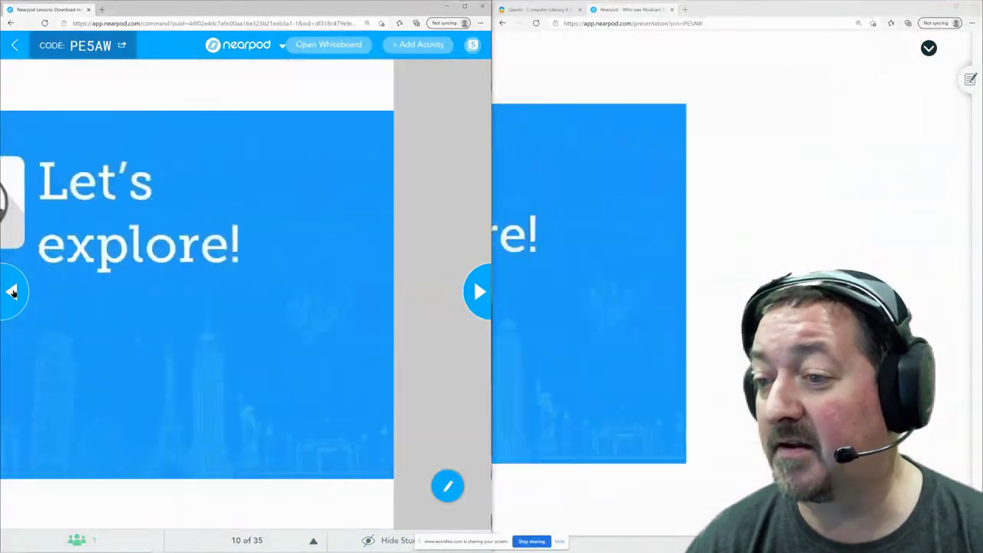
click(12, 292)
click(12, 292)
click(12, 292)
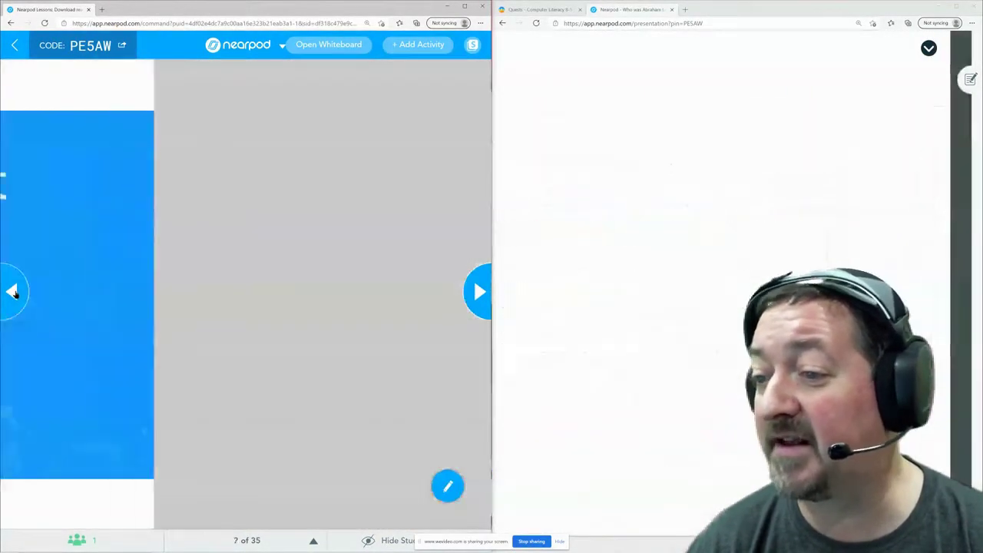
click(13, 292)
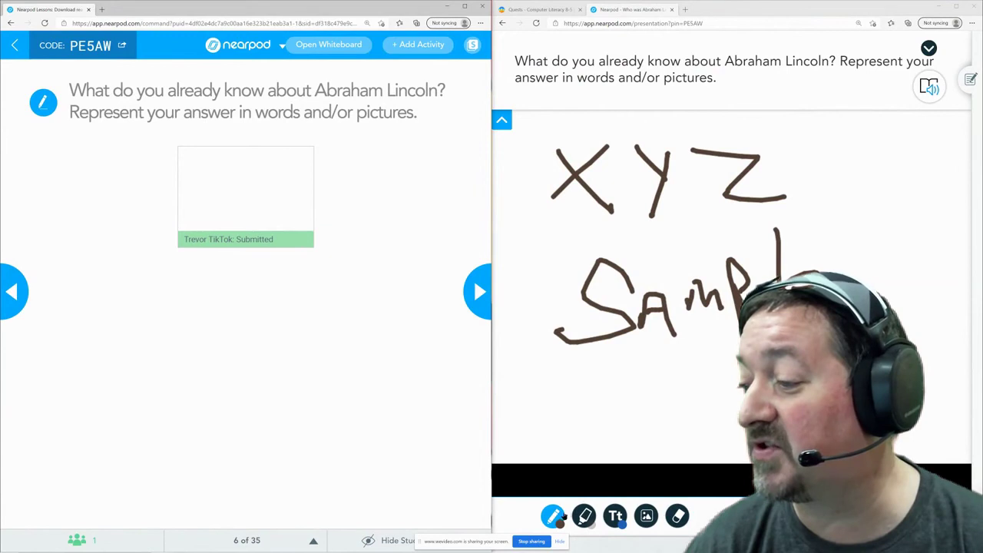
Step: Write 'Write' under 'Sample' on the Lincoln drawing, erase part of 'Sample', and resubmit it
mouse_move(524, 379)
mouse_down()
mouse_move(552, 415)
mouse_move(577, 351)
mouse_up()
mouse_move(604, 382)
mouse_down()
mouse_move(607, 415)
mouse_move(624, 370)
mouse_move(641, 393)
mouse_up()
mouse_move(653, 360)
mouse_down()
mouse_move(657, 395)
mouse_move(668, 380)
mouse_move(685, 389)
mouse_up()
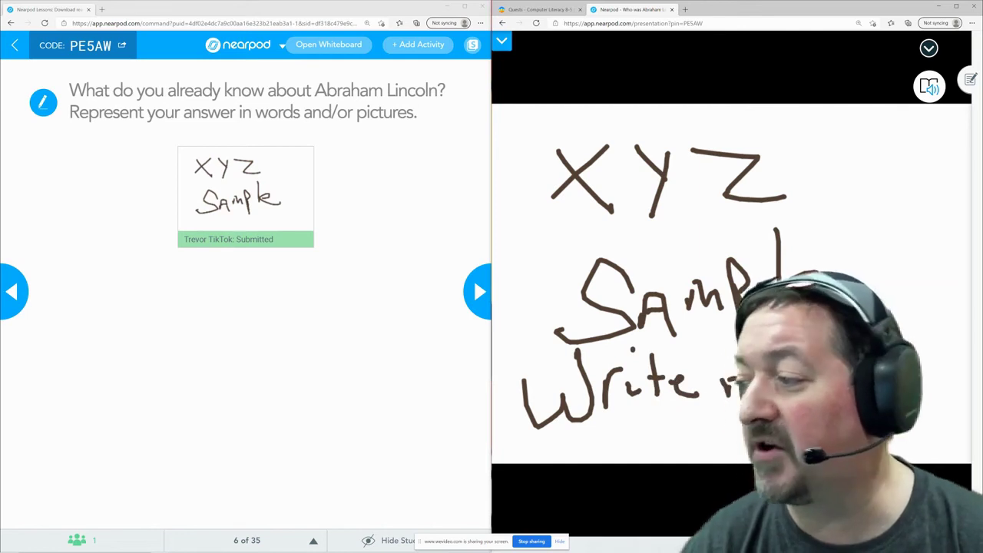
drag(688, 300, 742, 273)
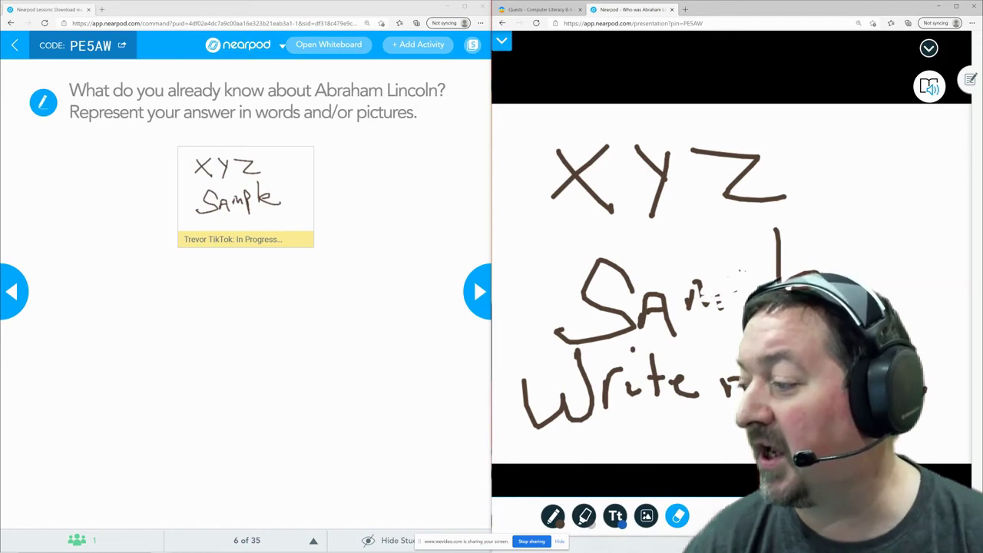
click(922, 515)
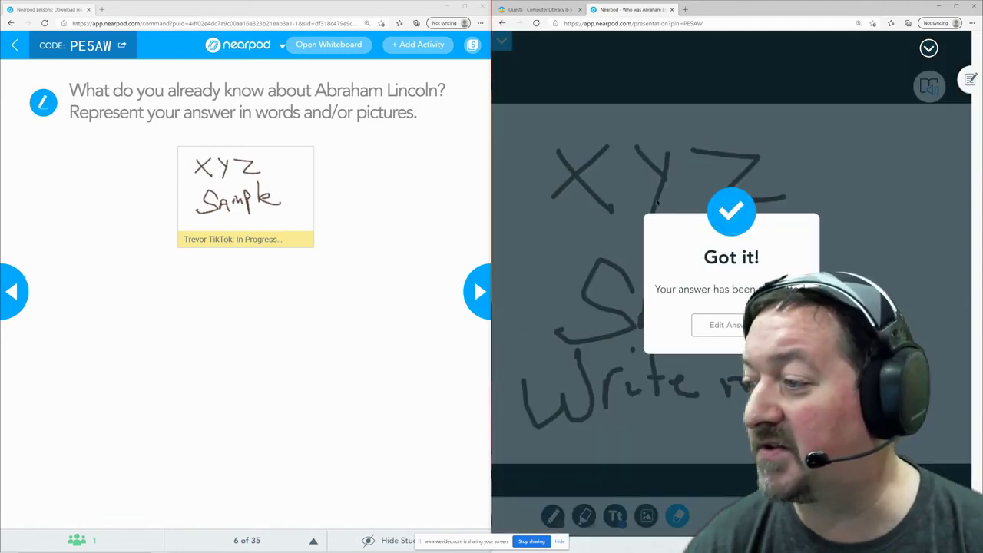
Step: Advance the teacher's lesson three slides forward to slide 9, Lincoln's Early Life
click(477, 291)
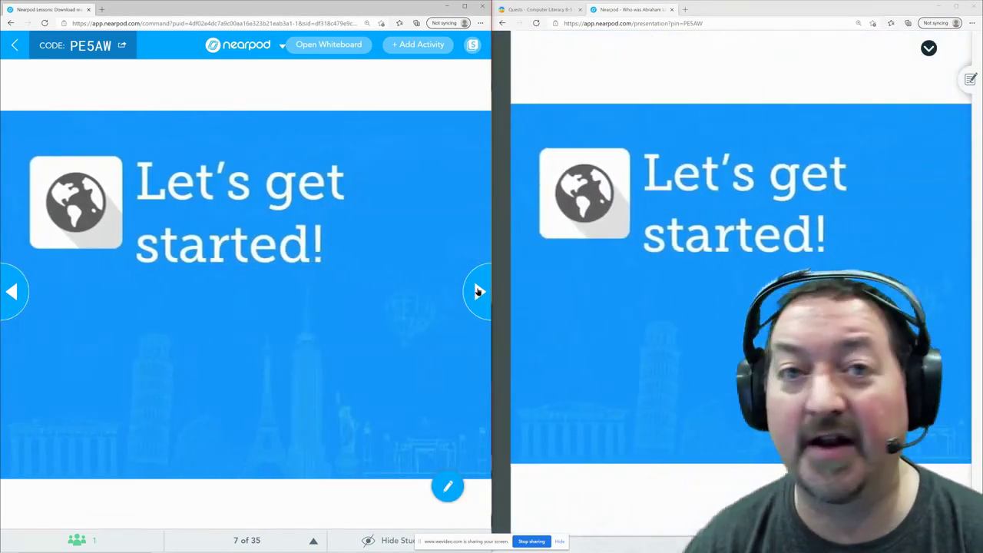
click(477, 291)
click(477, 291)
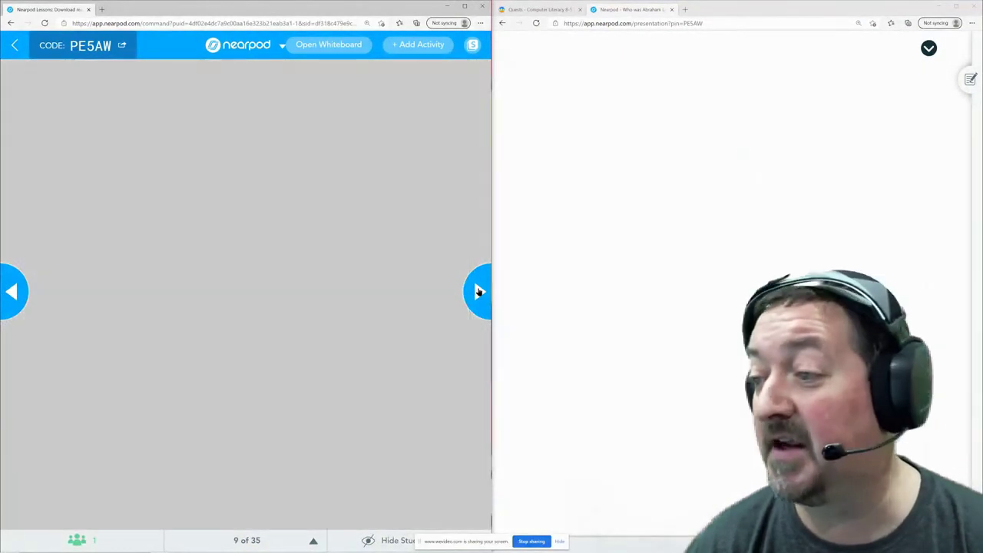